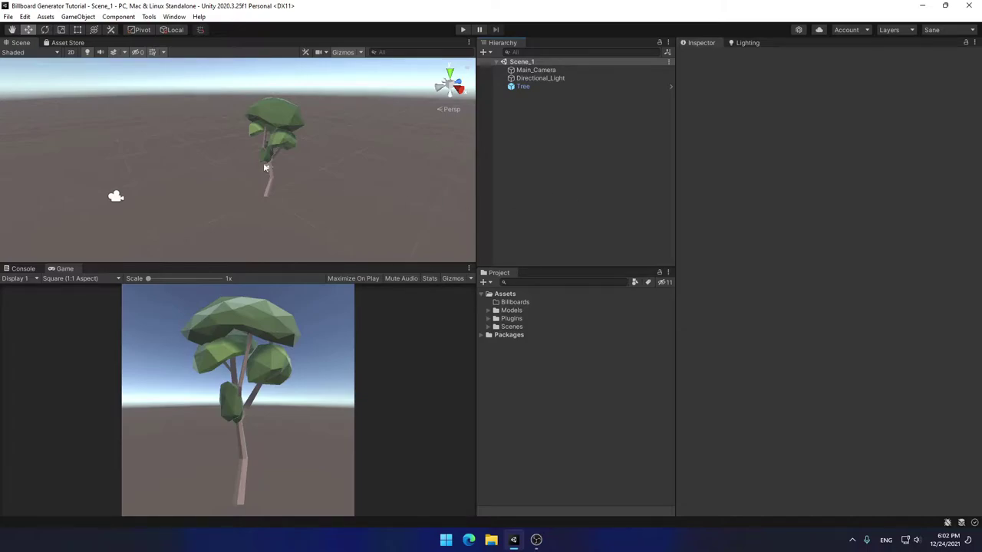
Orbit the Scene view to see the low-poly tree from a slightly different angle
left_click_drag(307, 126, 468, 123, "alt")
left_click_drag(296, 153, 290, 132)
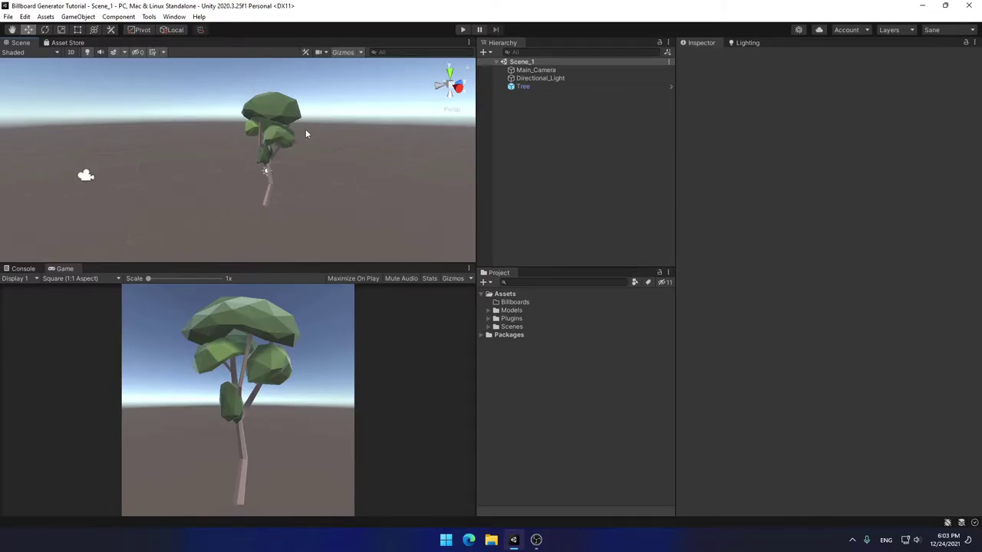
Open Tools > Billboard Generator > Generator Window and dock it in the editor layout
left_click(149, 16)
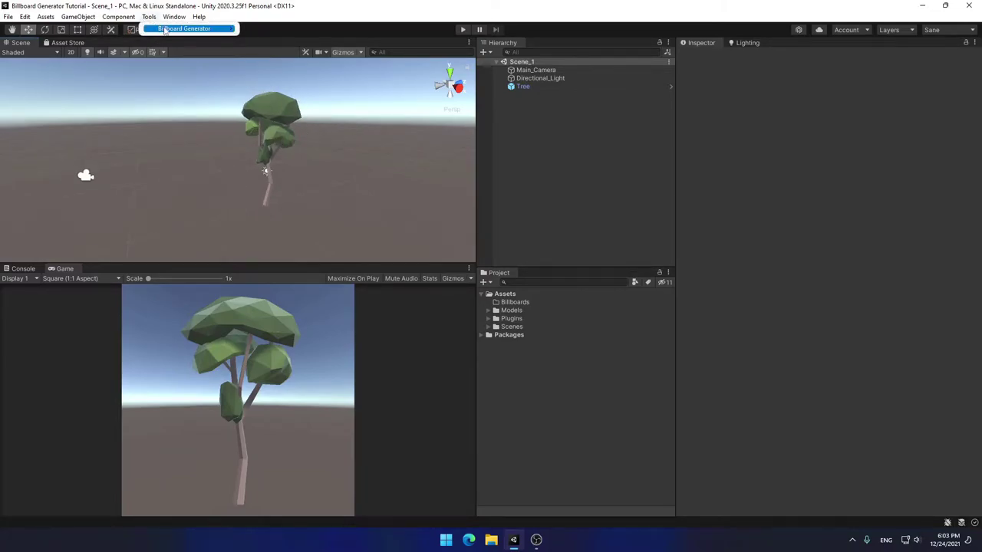
mouse_move(165, 29)
left_click(274, 30)
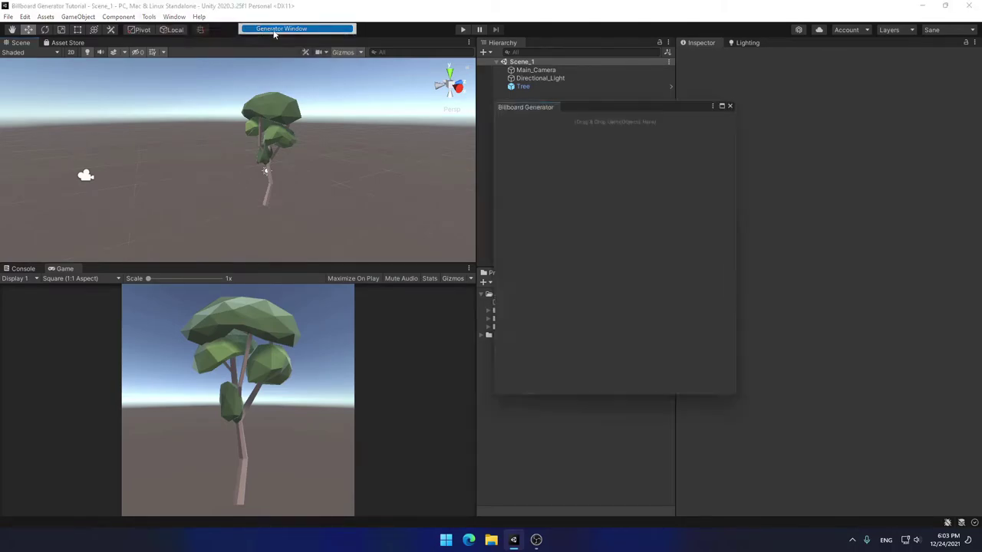
left_click_drag(546, 109, 773, 46)
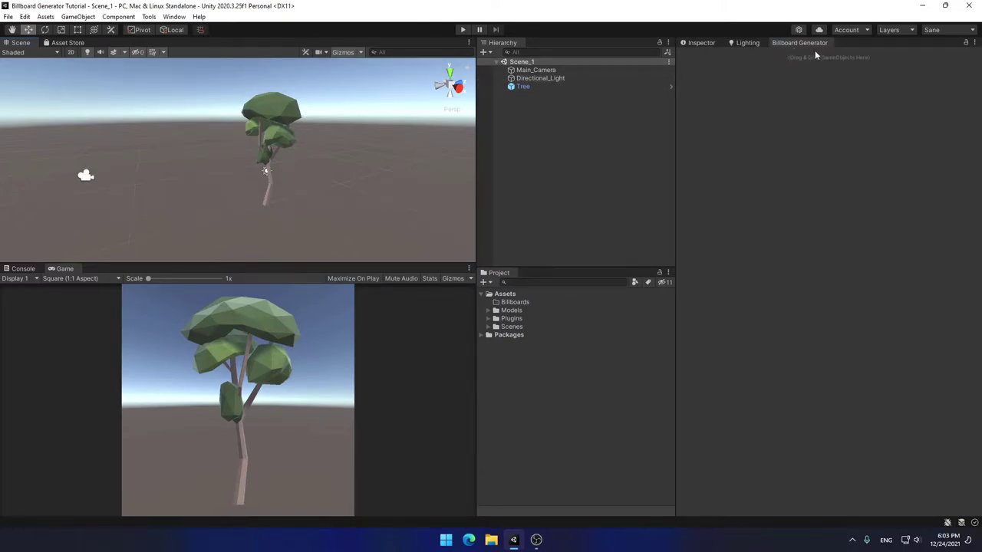
Select the Tree and review its Mesh Renderer and Trees material properties in the Inspector
left_click(525, 86)
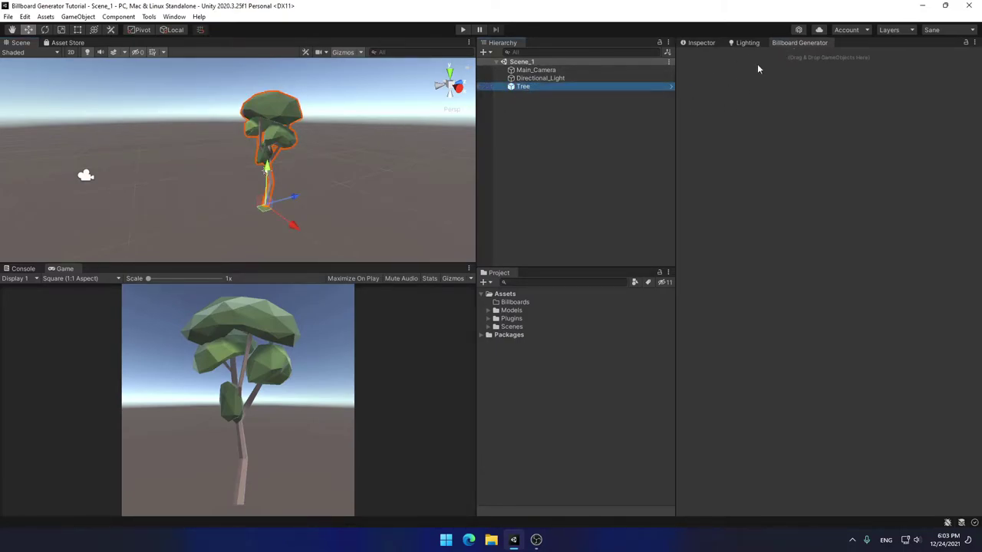
left_click(699, 42)
left_click(721, 168)
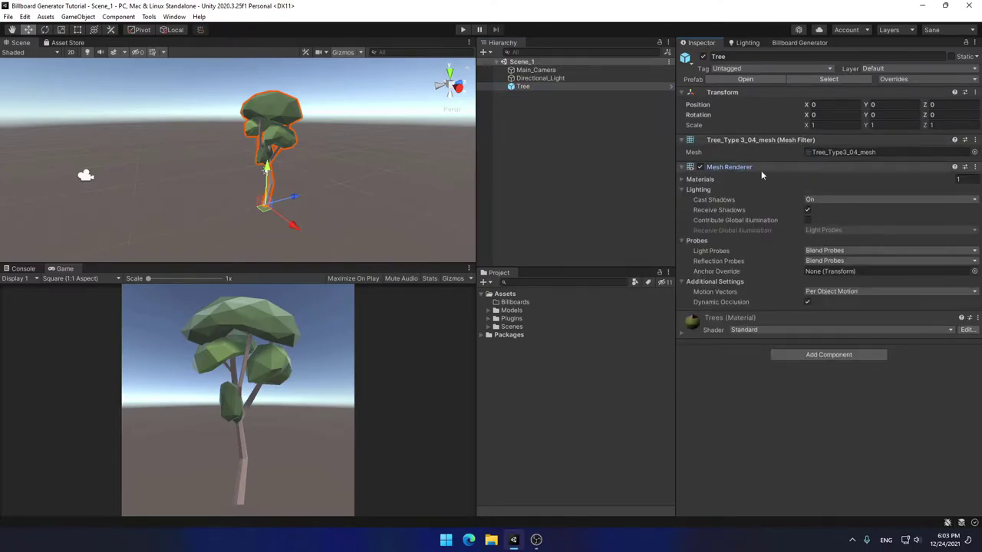
left_click(714, 335)
scroll(714, 334, "down", 3)
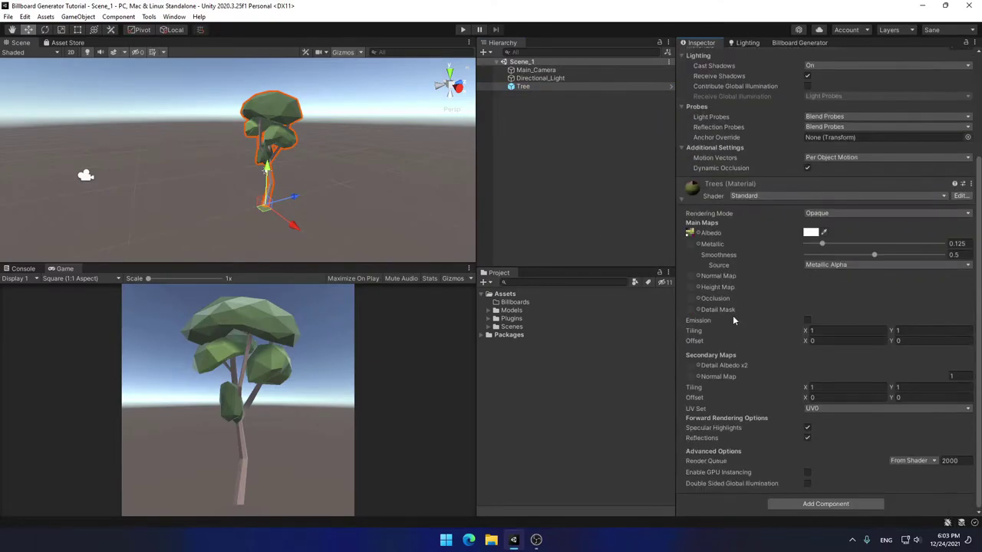
left_click(707, 198)
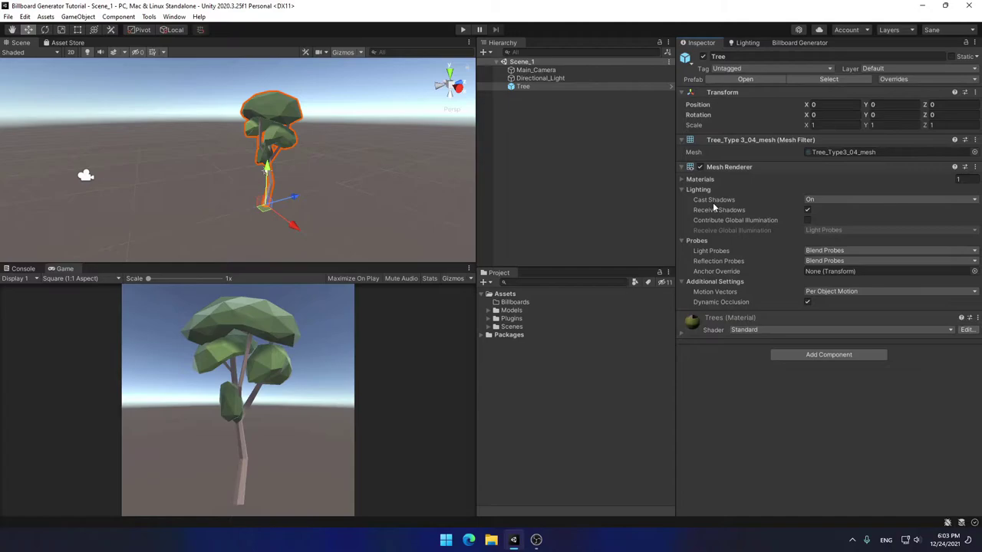
Drag the Tree into the Billboard Generator list and expand its entry to show the empty Settings Asset
left_click(782, 43)
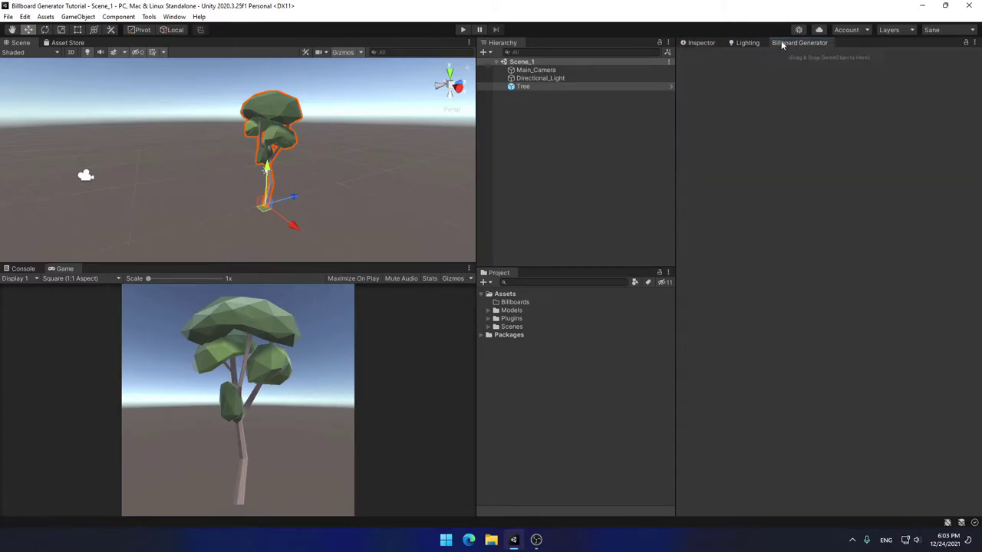
left_click_drag(521, 86, 781, 64)
left_click(813, 72)
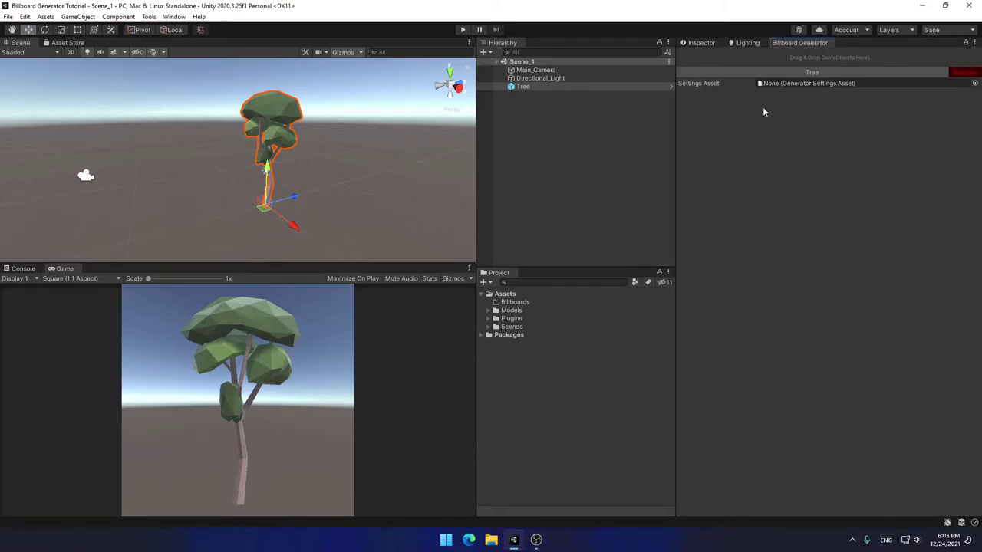
Create a new Generator Settings Asset in the Billboards folder via Create > Billboard Generator
right_click(510, 305)
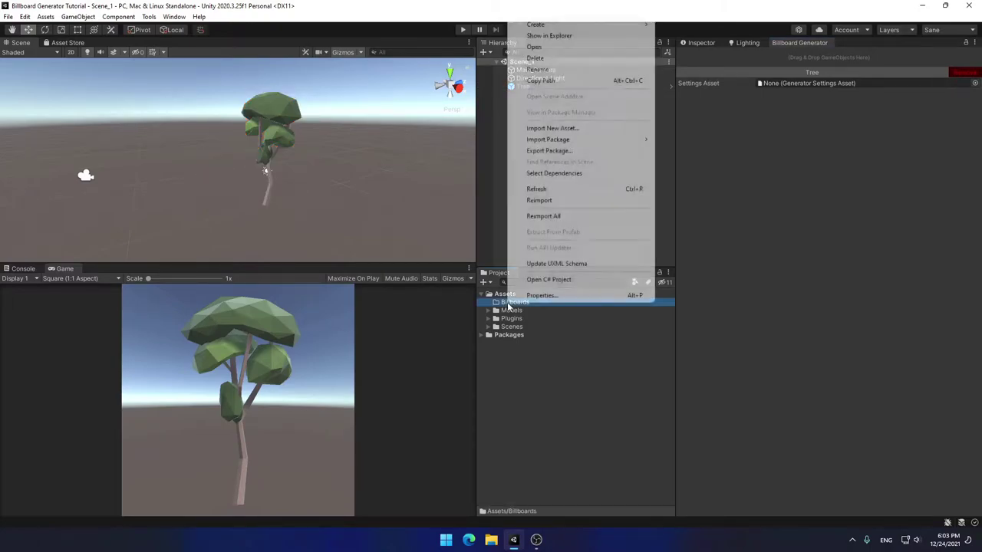
mouse_move(570, 28)
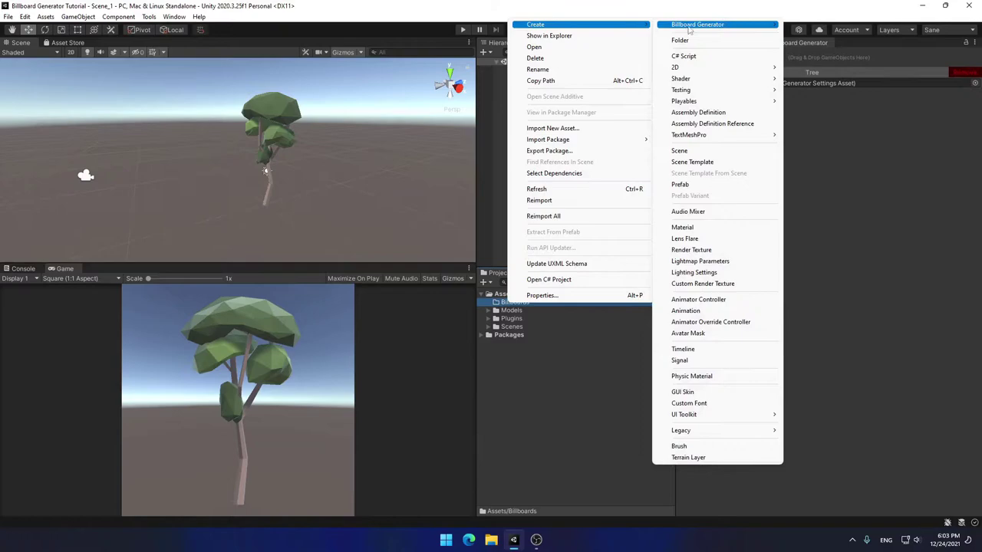
mouse_move(695, 29)
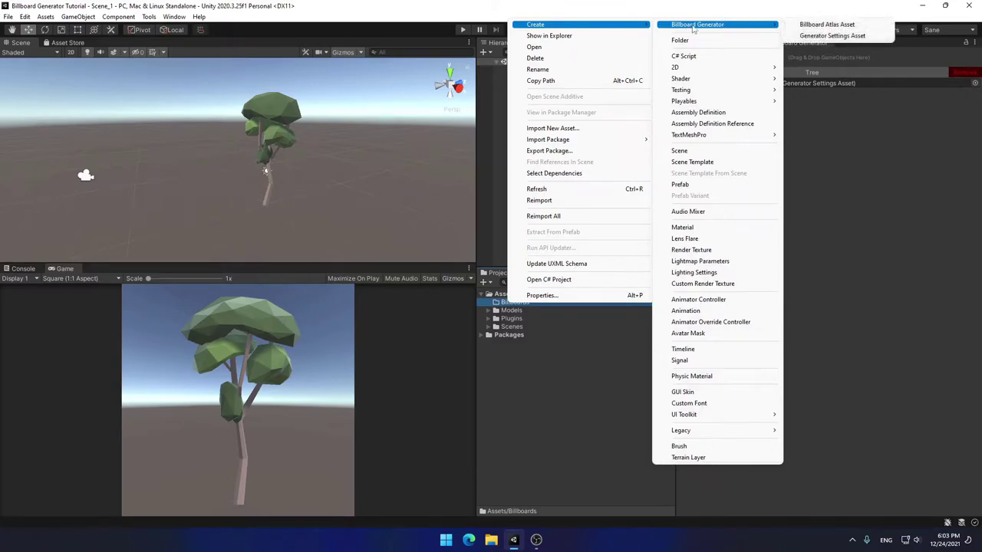
left_click(838, 37)
Rename the new asset to Generator_Settings
key("Home")
key("Delete")
key("Delete")
key("Delete")
key("Delete")
key("Return")
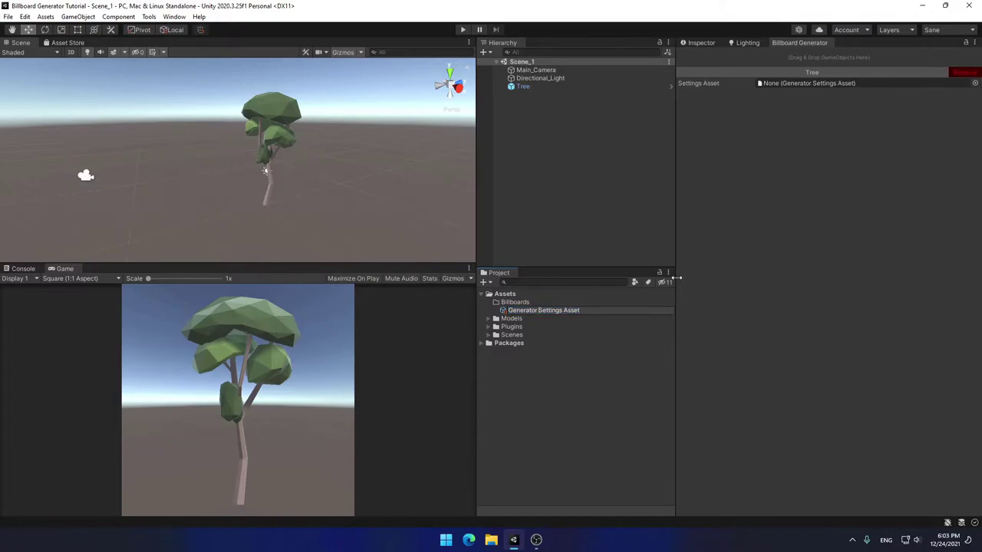
key("End")
key("ctrl+shift+Left")
key("BackSpace")
key("BackSpace")
key("ctrl+Left")
key("BackSpace")
type("_")
key("Return")
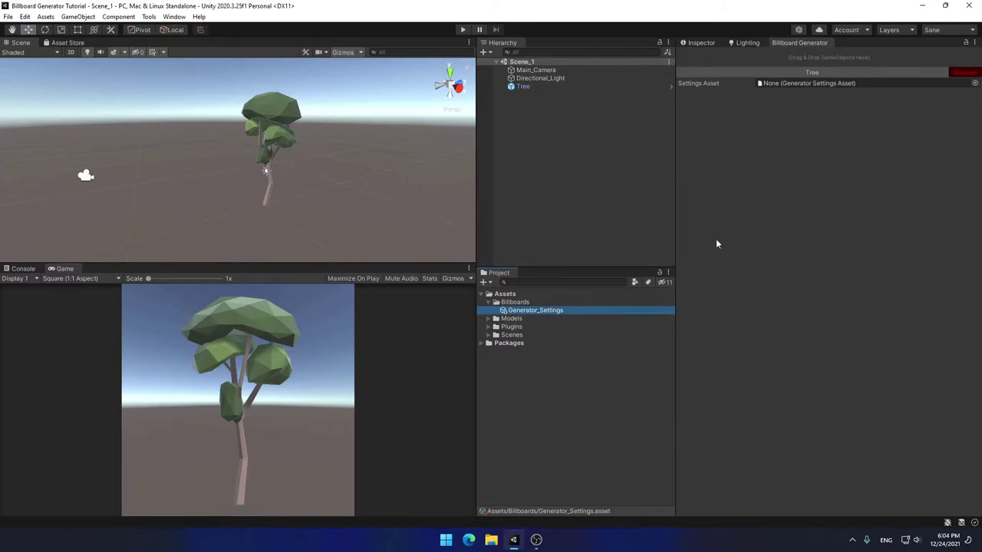
Assign Generator_Settings to the Tree's Settings Asset field, expand Settings, and set Directions to 36
left_click_drag(534, 313, 791, 83)
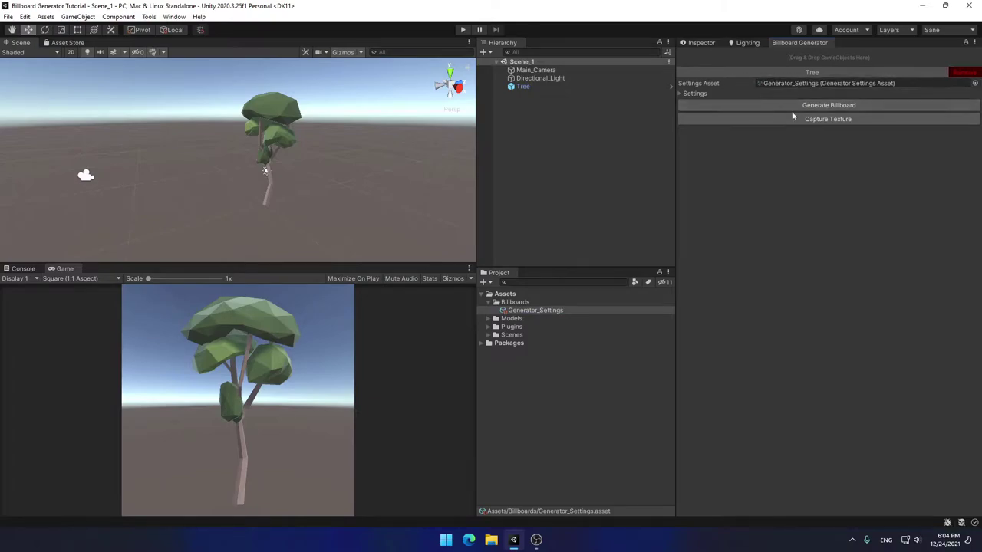
left_click(682, 94)
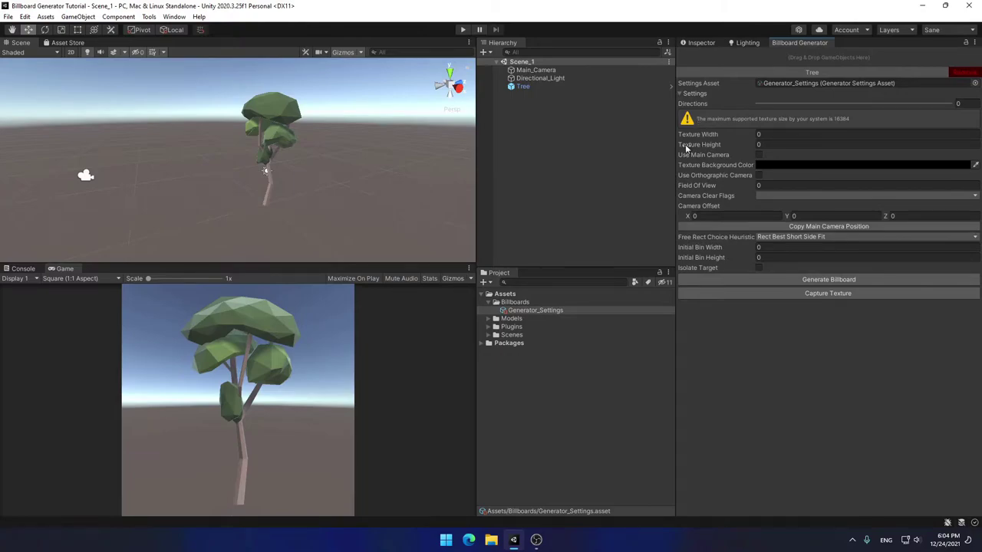
left_click_drag(688, 109, 743, 110)
left_click(959, 104)
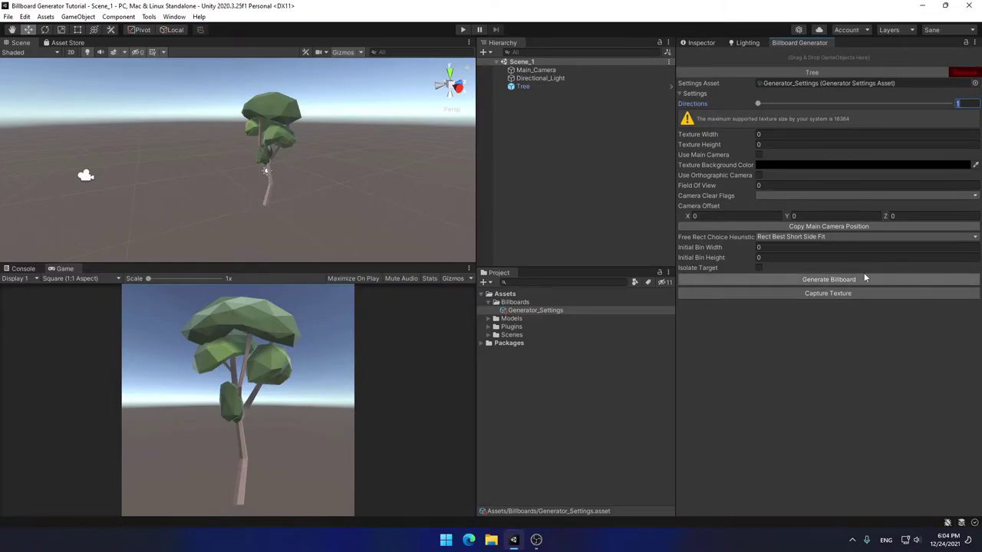
type("36")
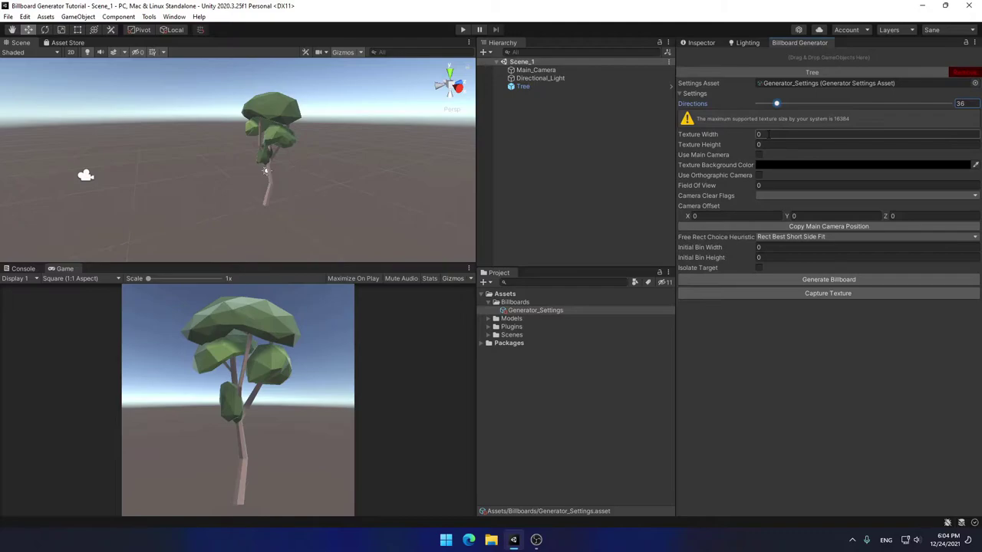
Set Texture Width and Texture Height to 512 and enable Use Main Camera
left_click(767, 135)
type("512")
left_click(765, 144)
type("5")
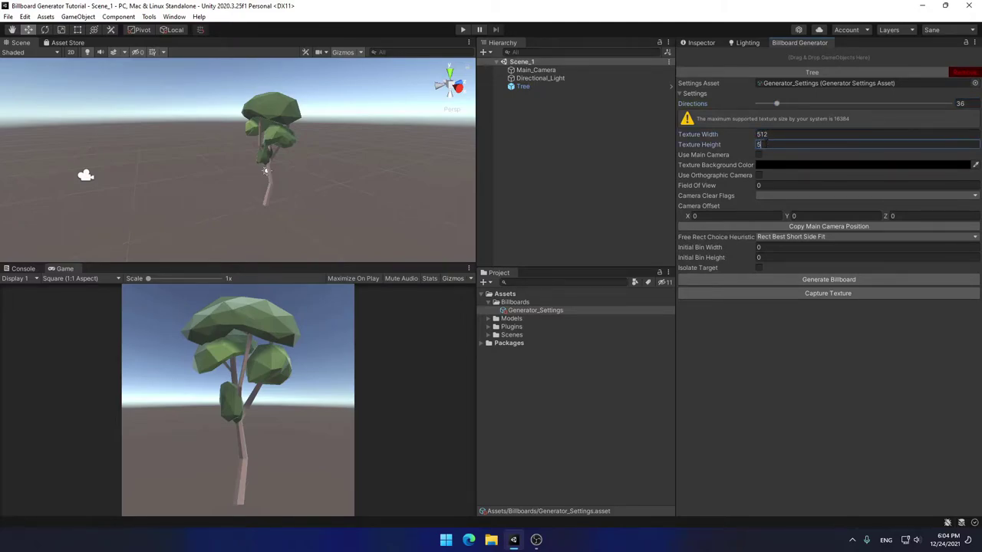
type("12")
mouse_move(699, 161)
left_click(713, 164)
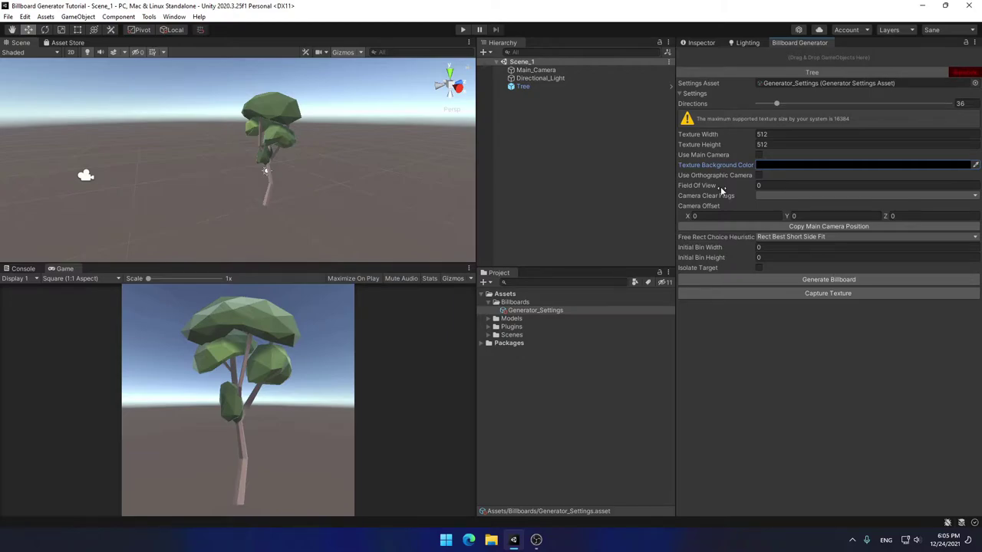
left_click(759, 155)
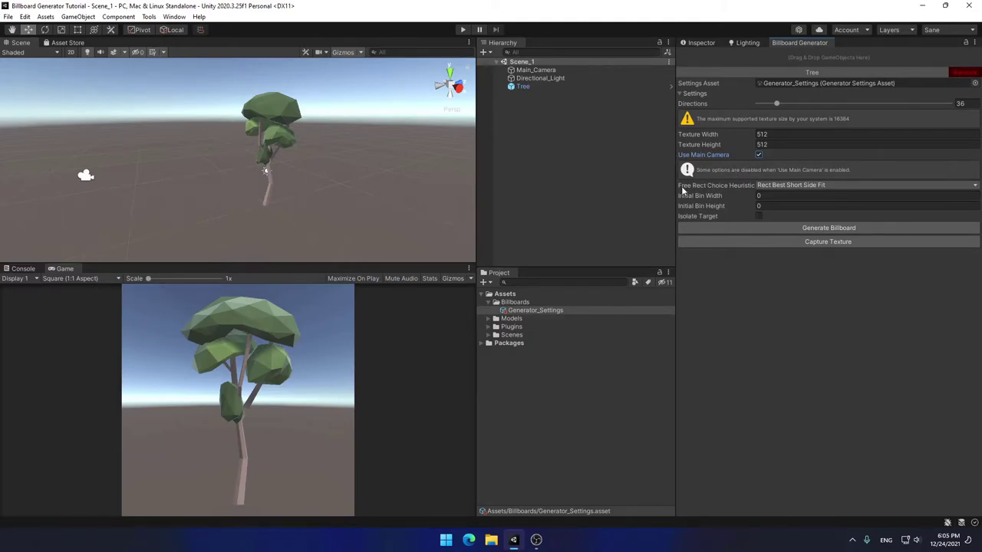
mouse_move(724, 188)
Set the Free Rect Choice Heuristic to Rect Bottom Left Rule
left_click(769, 187)
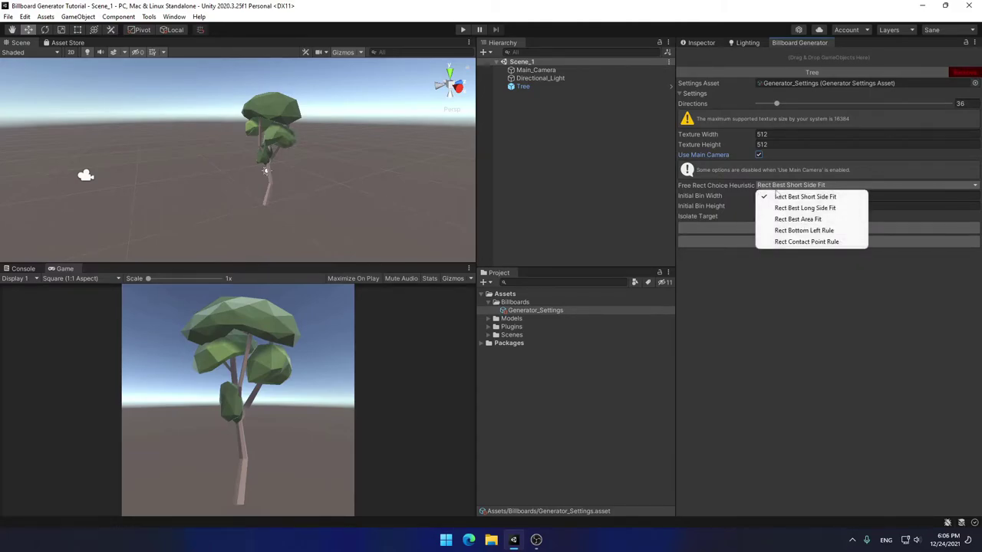
left_click(796, 233)
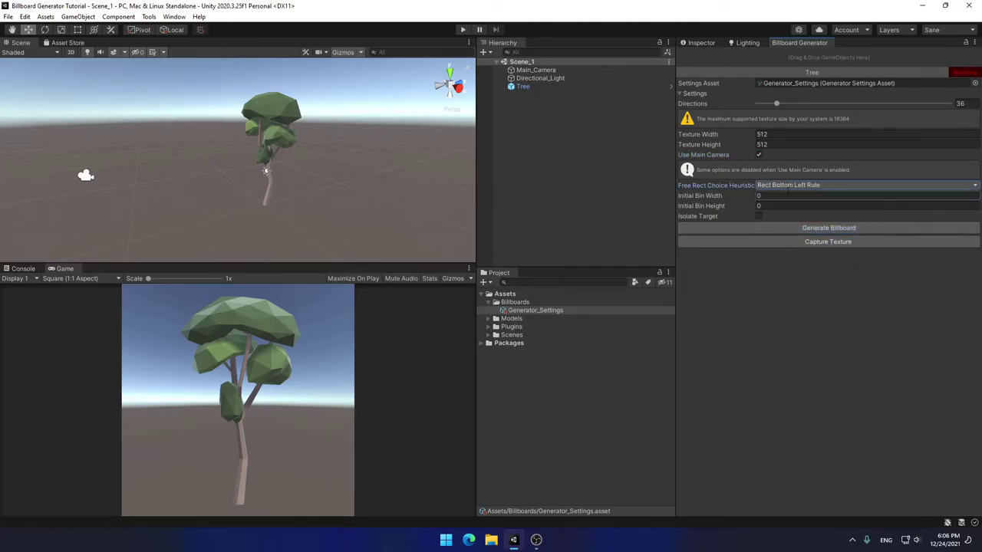
left_click(788, 186)
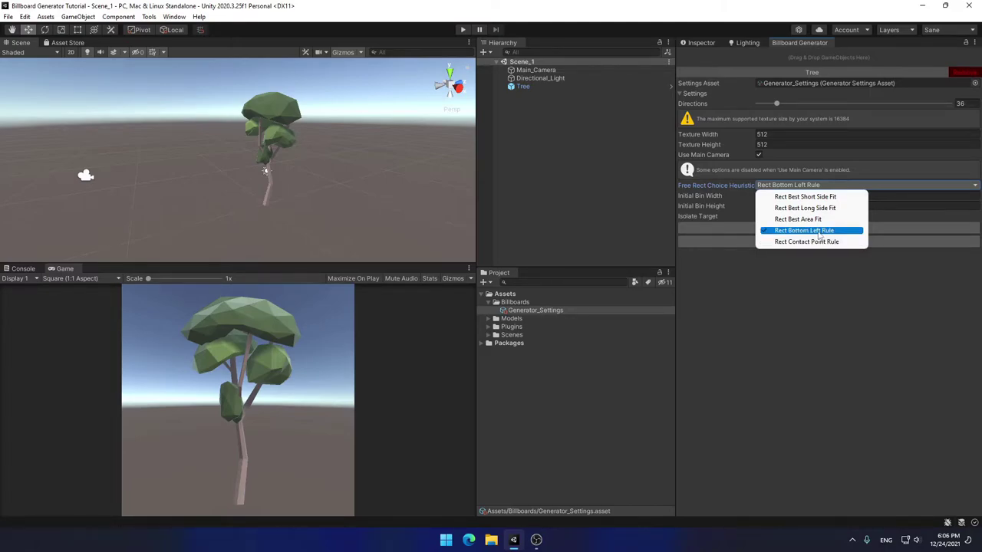
left_click(818, 231)
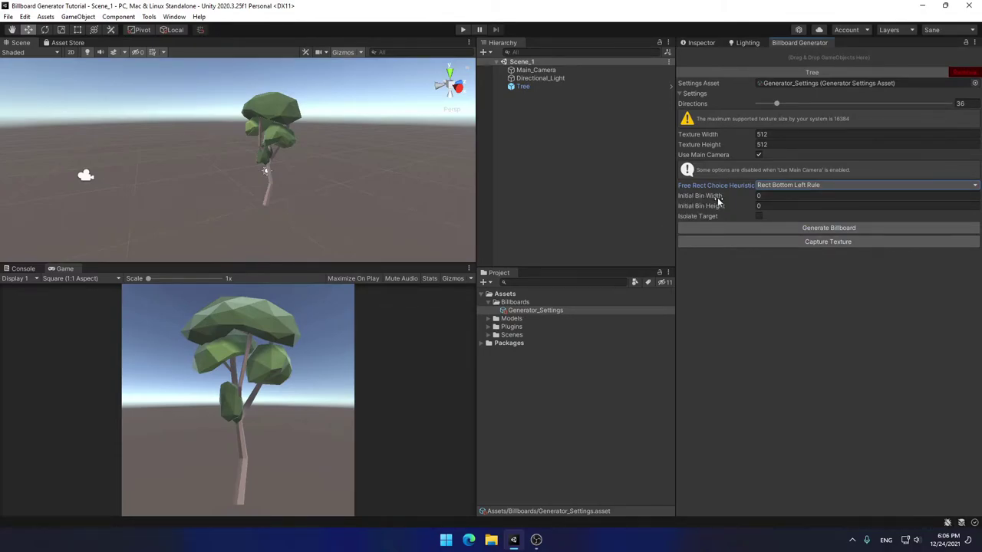
mouse_move(718, 203)
Set both Initial Bin Width and Initial Bin Height to 16384
left_click(775, 196)
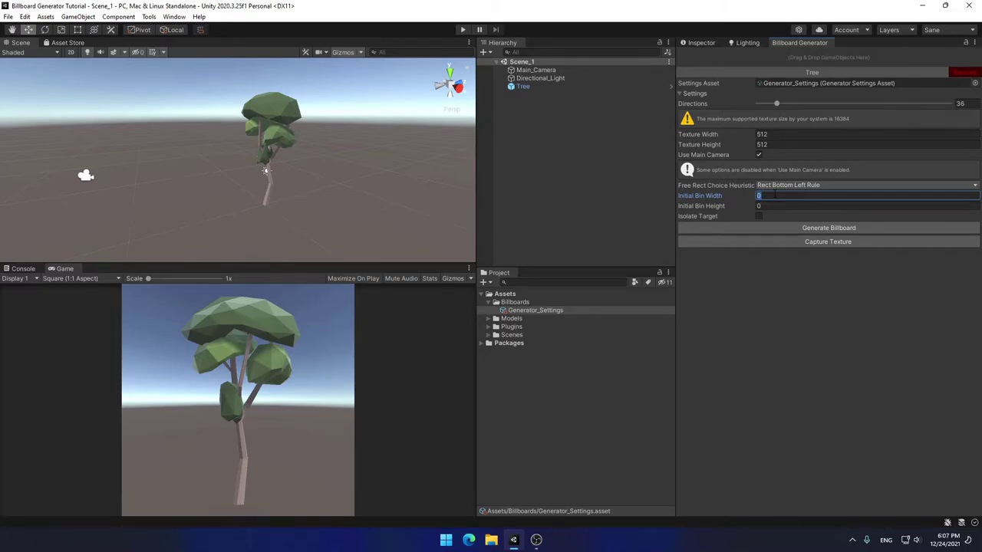
type("16384")
left_click(773, 204)
type("16")
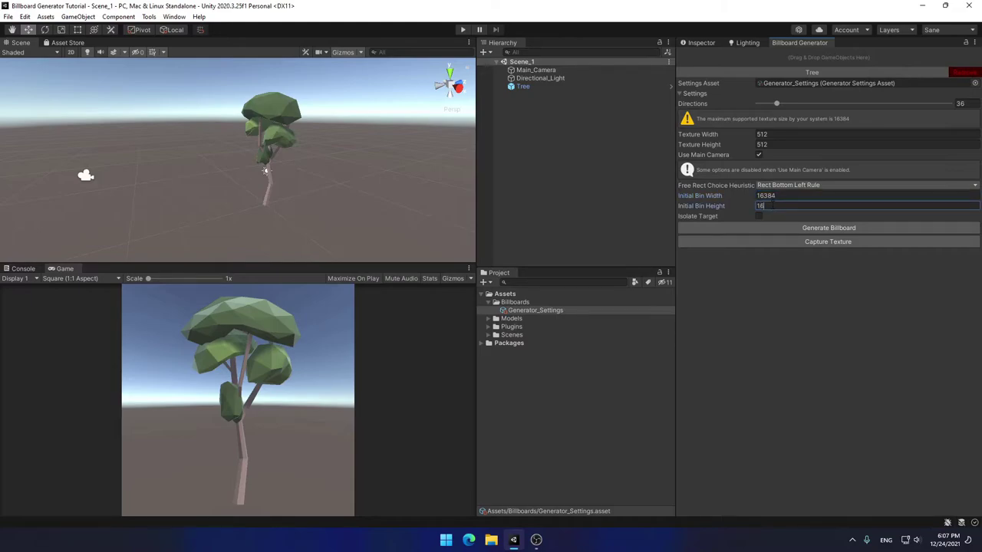
type("384")
mouse_move(704, 217)
Set Main_Camera's Clear Flags to Solid Color with a white background at alpha 0
left_click(547, 73)
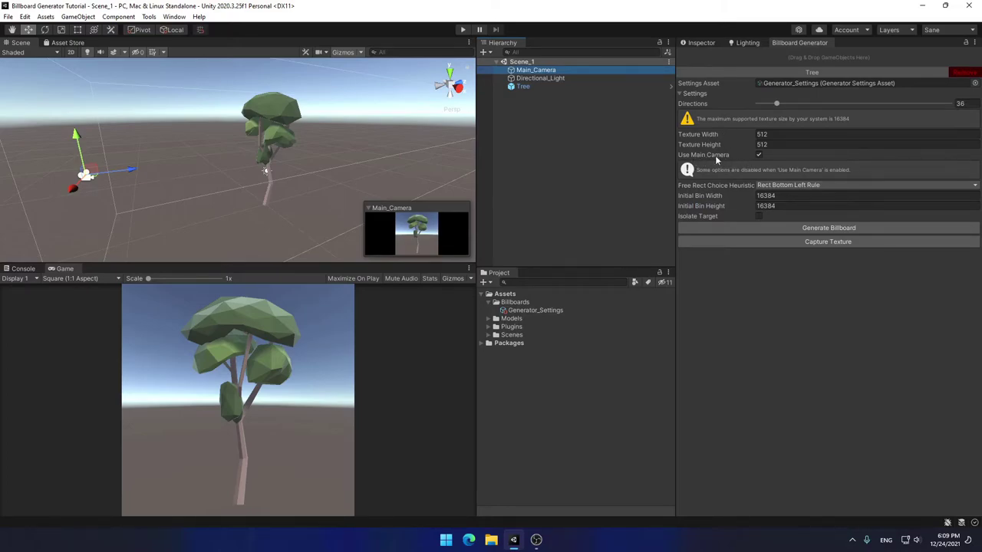
left_click(695, 43)
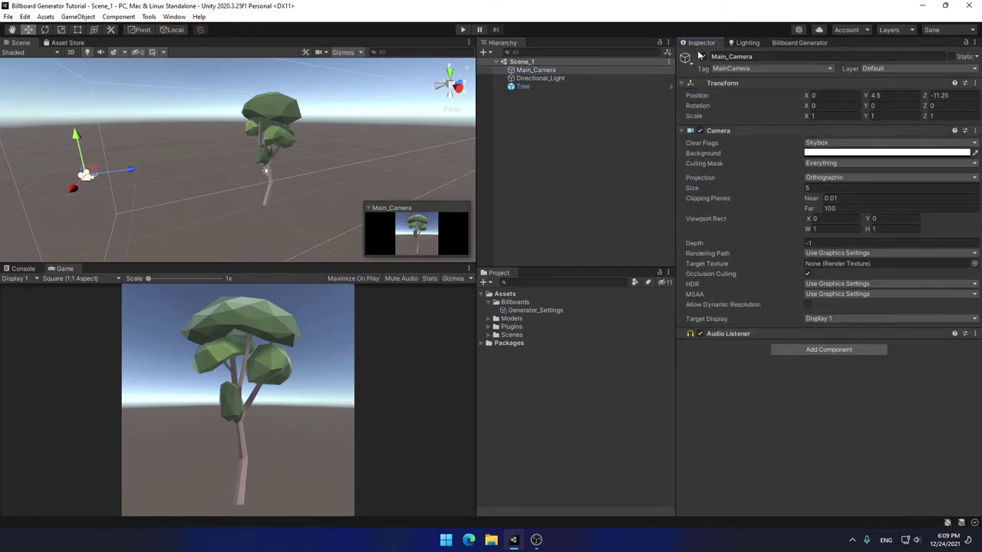
mouse_move(763, 306)
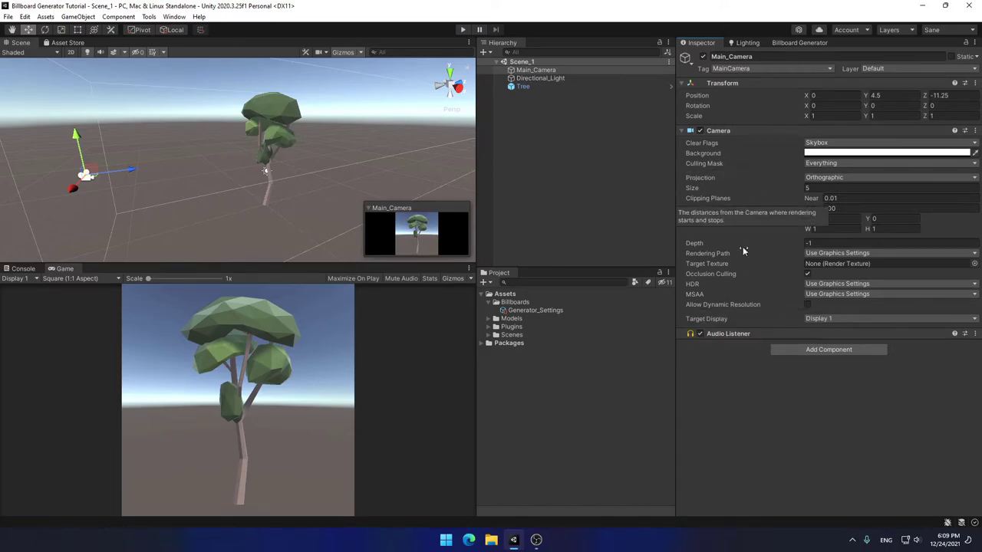
left_click_drag(323, 146, 376, 114, "alt")
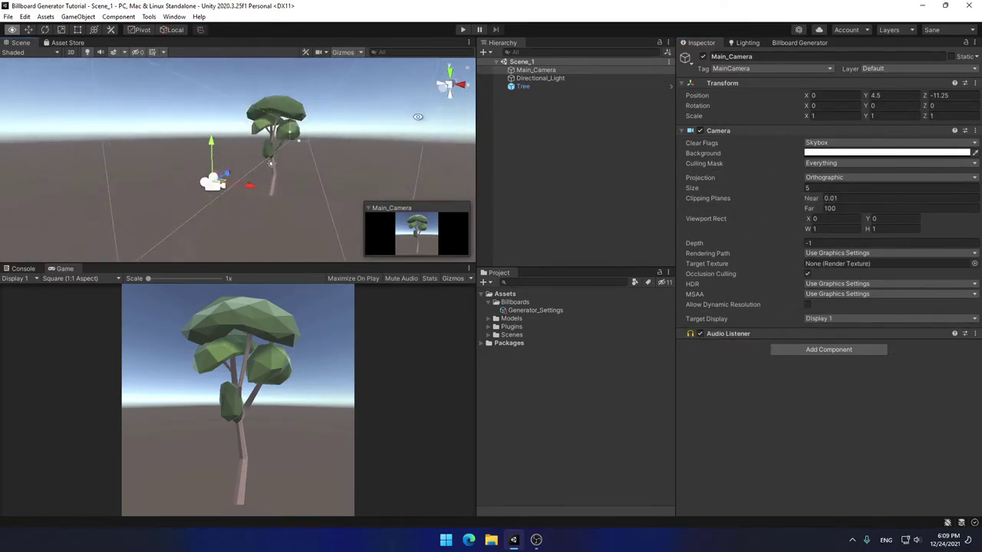
left_click_drag(418, 116, 408, 125, "alt")
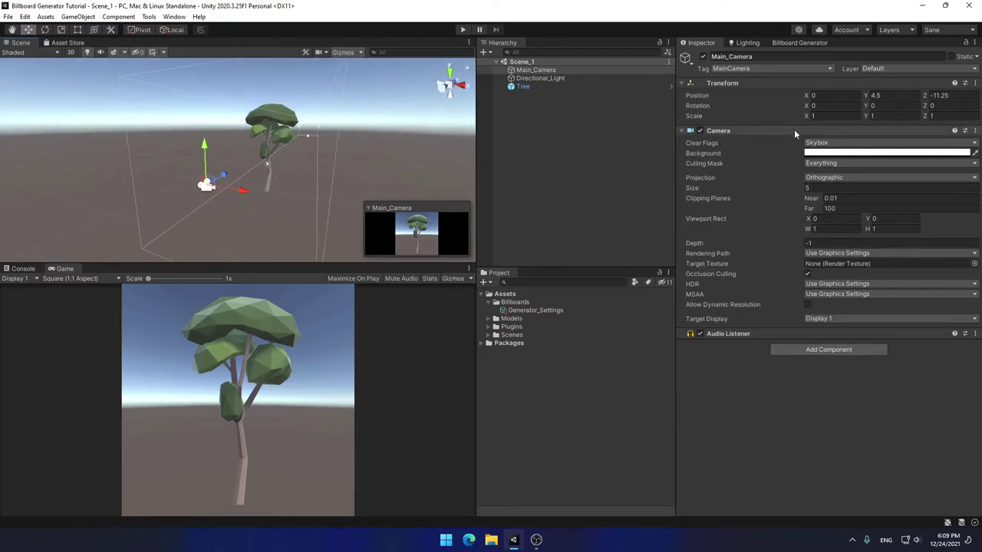
left_click_drag(293, 171, 308, 154, "alt")
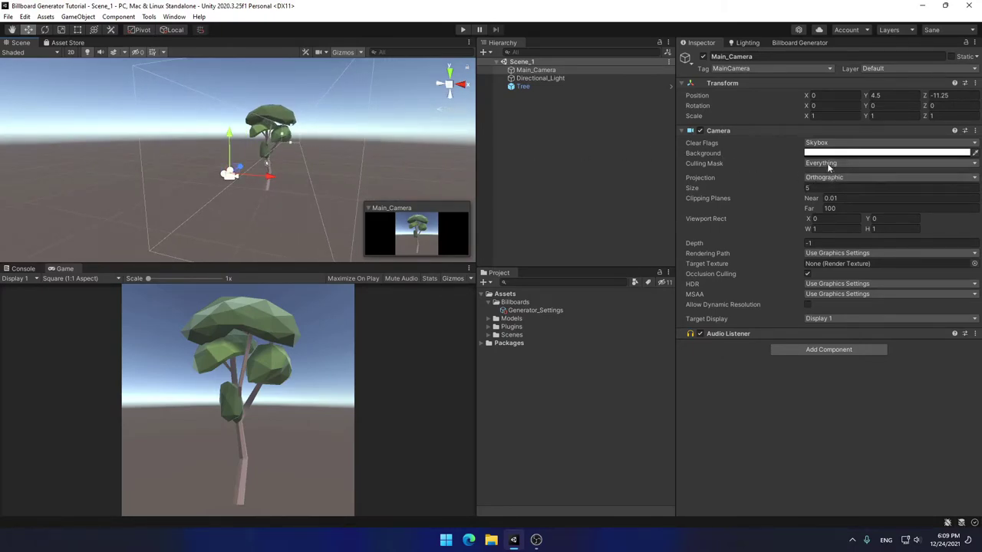
left_click(821, 144)
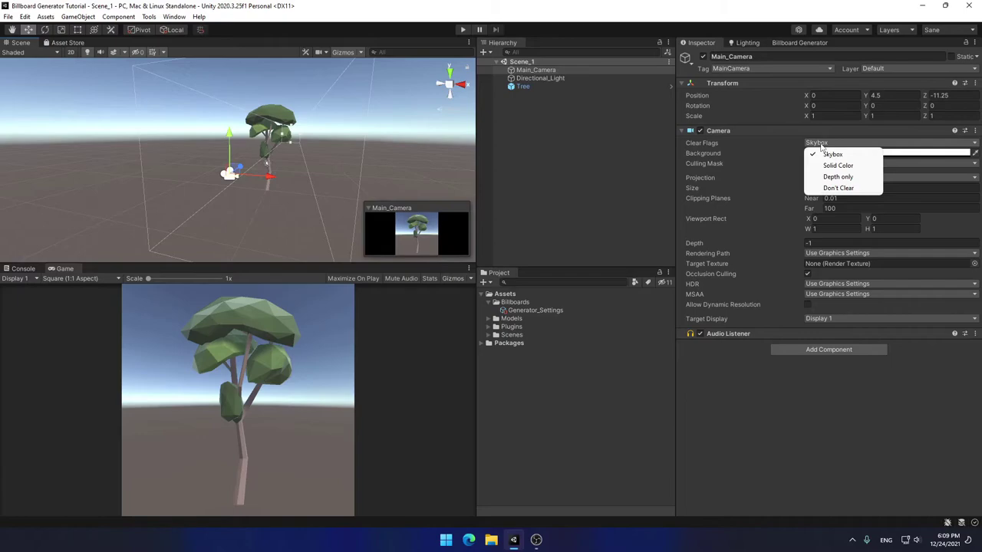
left_click(839, 166)
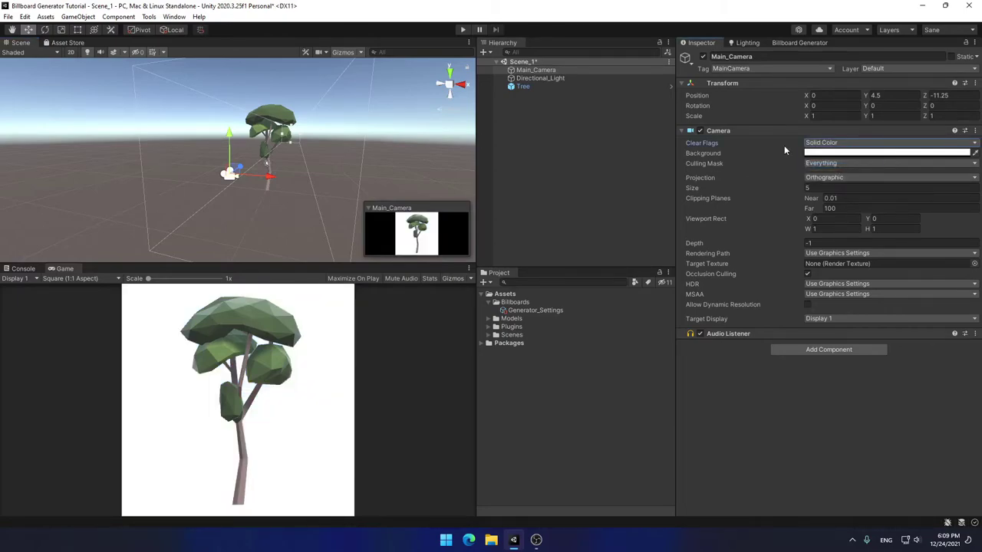
left_click(817, 154)
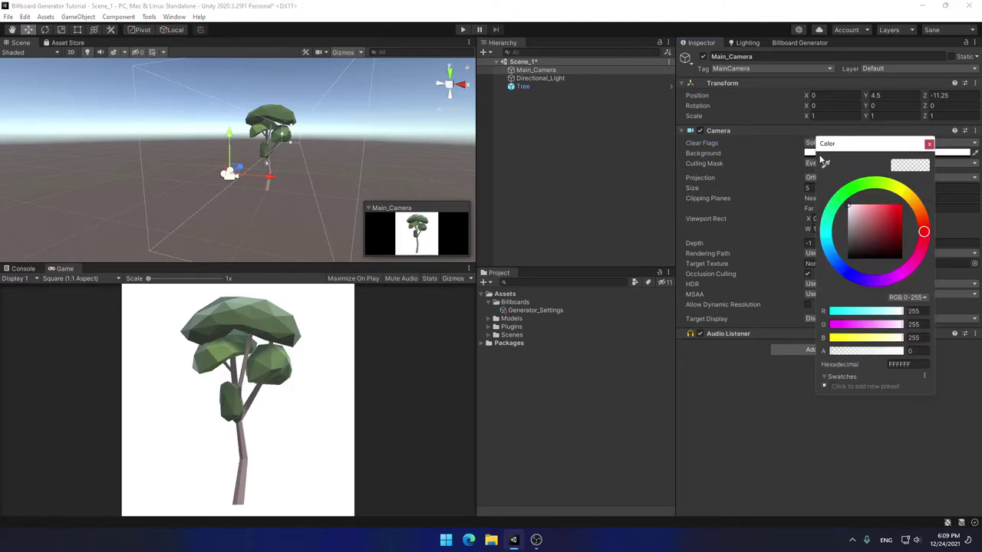
left_click(913, 351)
Check the camera's Culling Mask and Projection, leaving projection as Orthographic
left_click(929, 144)
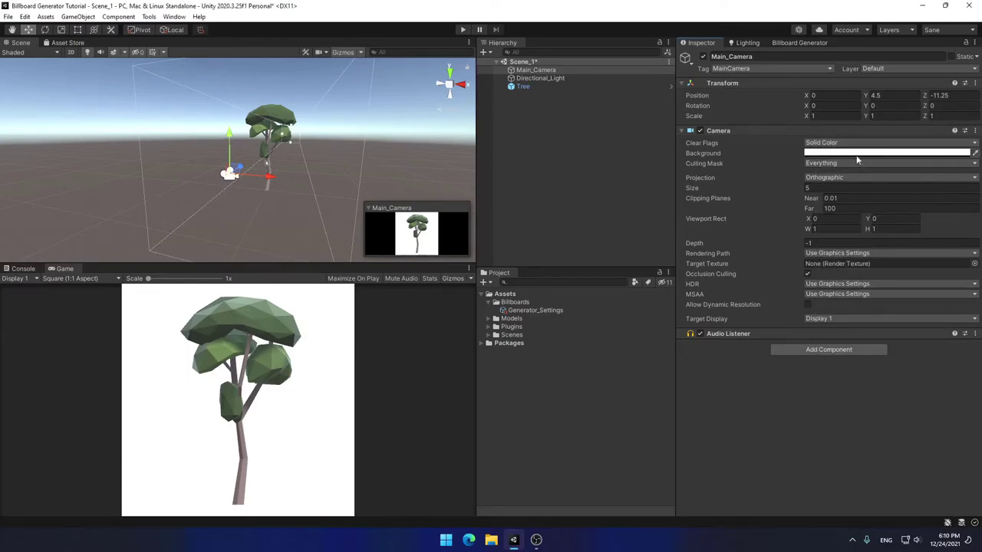
left_click(813, 164)
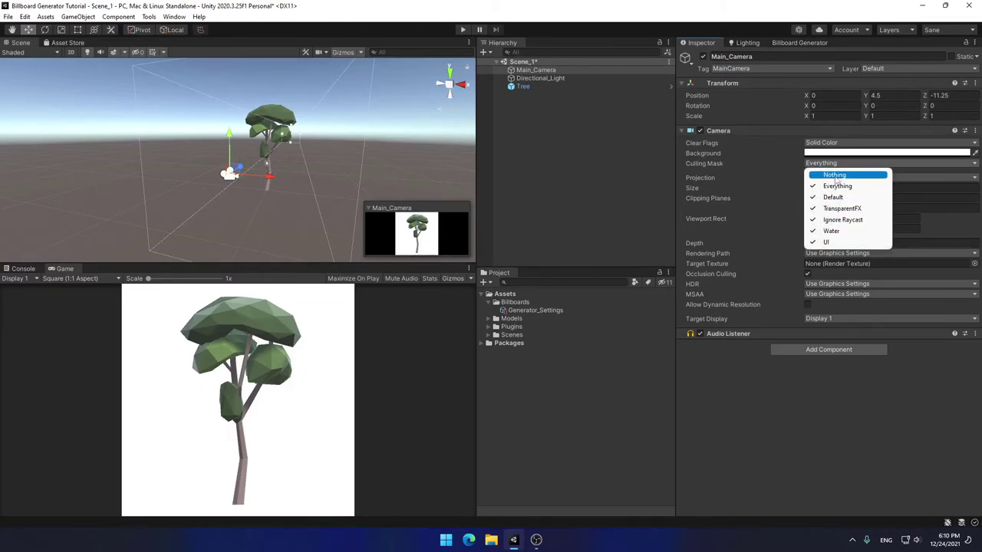
left_click(788, 350)
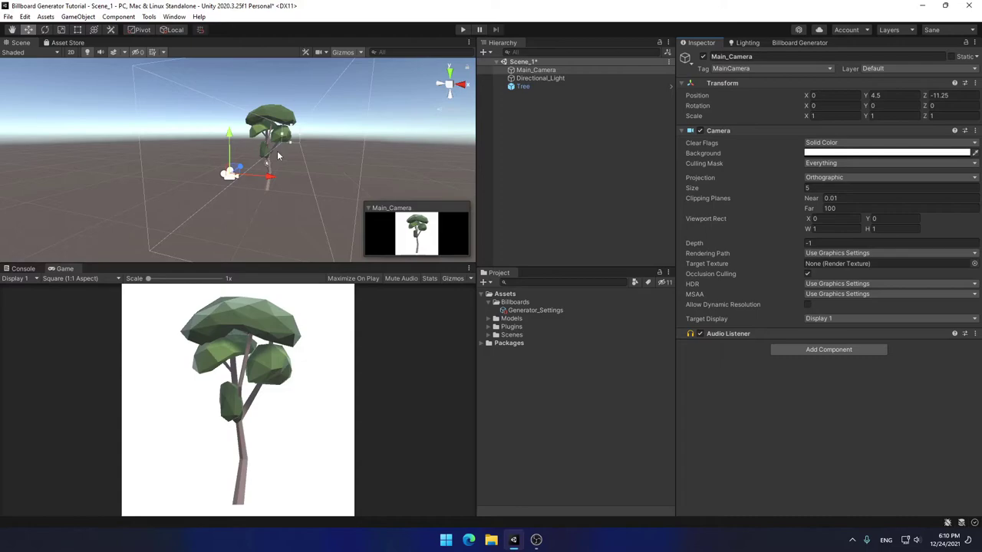
left_click(813, 179)
left_click(824, 199)
Set the camera's Near clipping plane to 0
left_click_drag(331, 145, 222, 138, "alt")
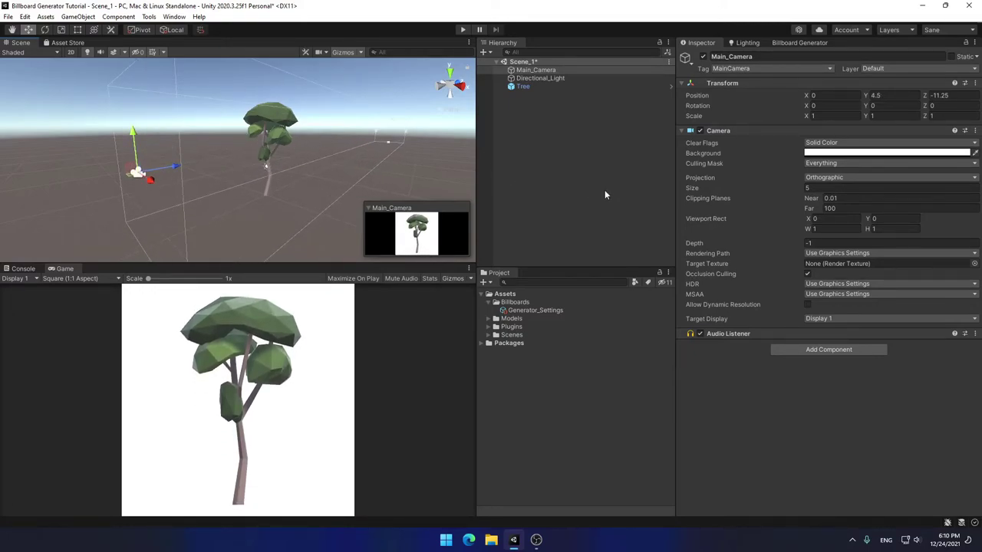
left_click(851, 198)
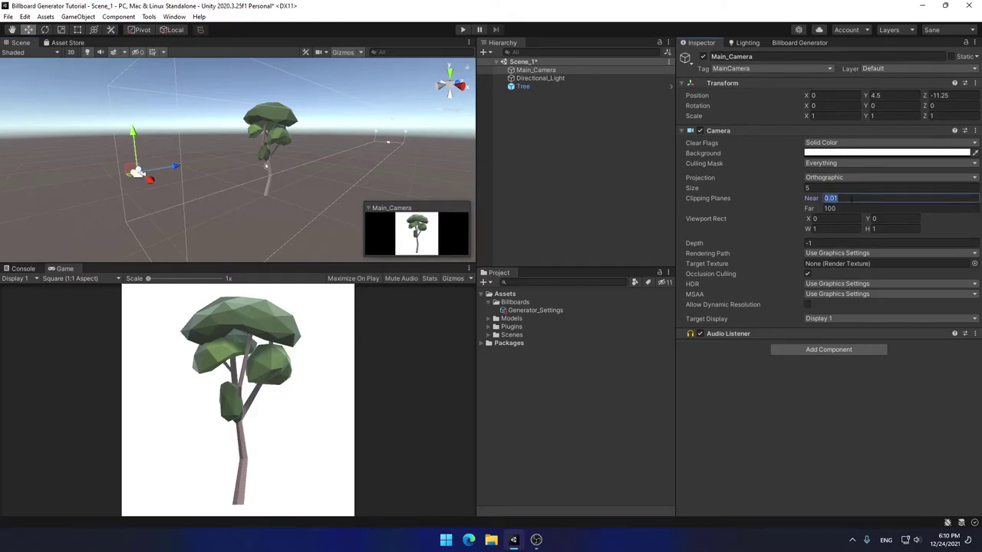
type("0")
Generate the tree billboard and save it as 'My Tree Billboard' in the Billboards folder
left_click(802, 43)
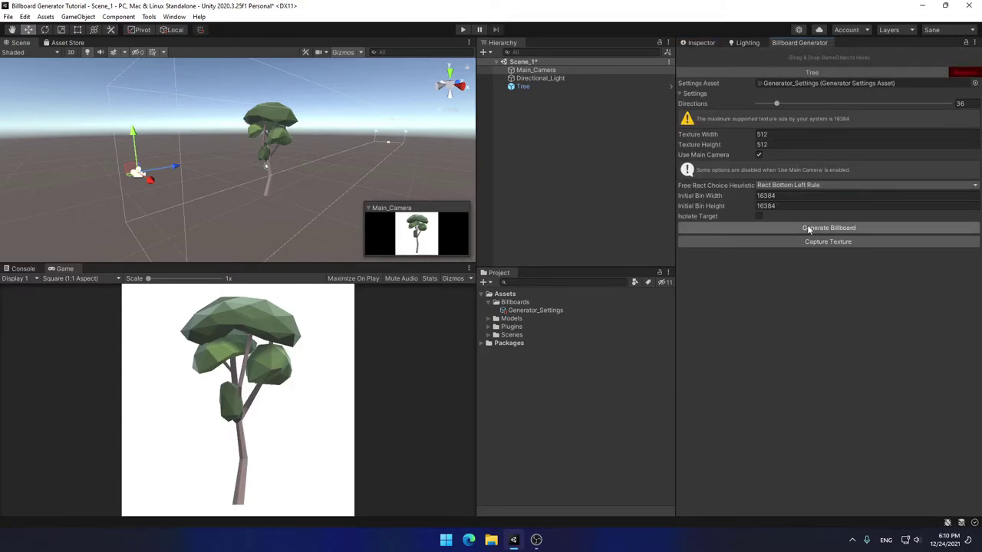
left_click(827, 228)
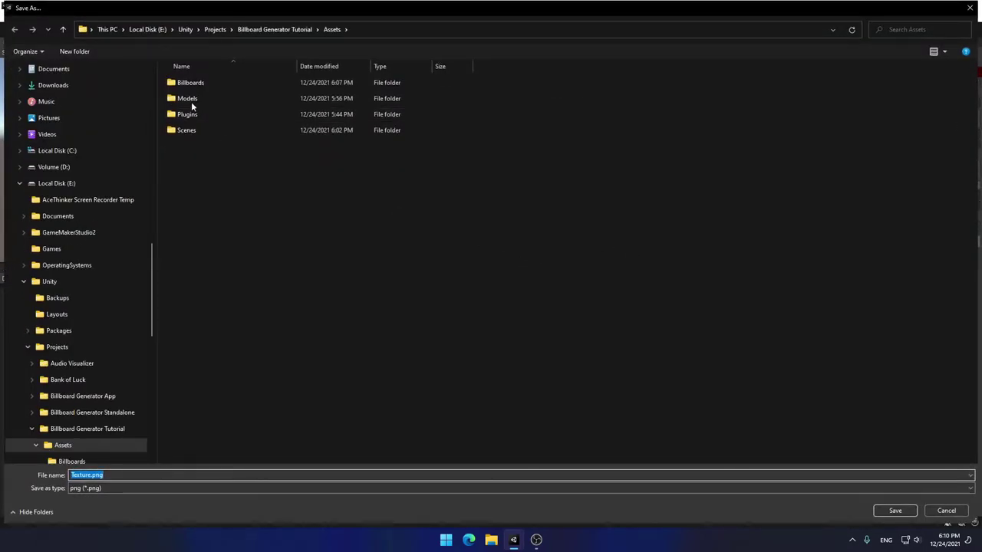
double_click(205, 80)
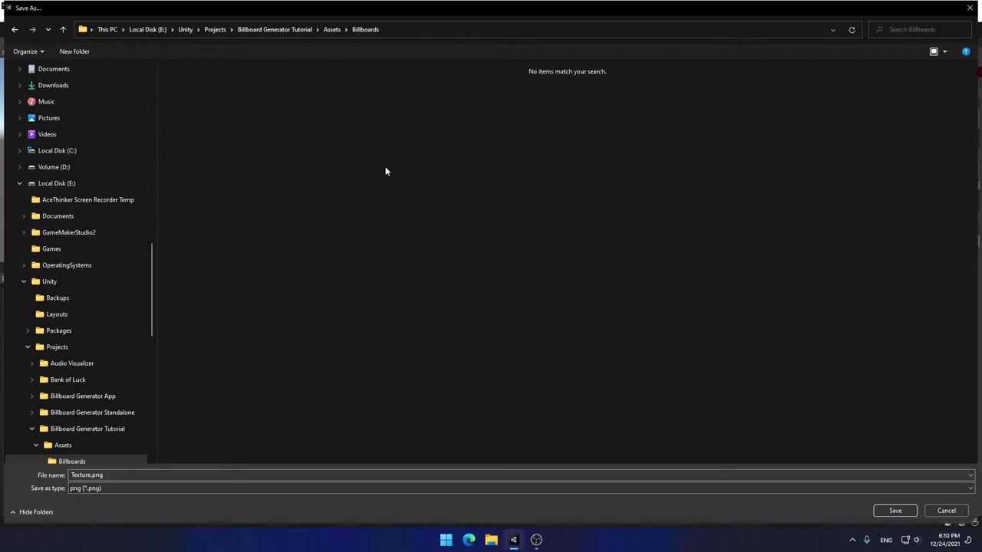
left_click(132, 475)
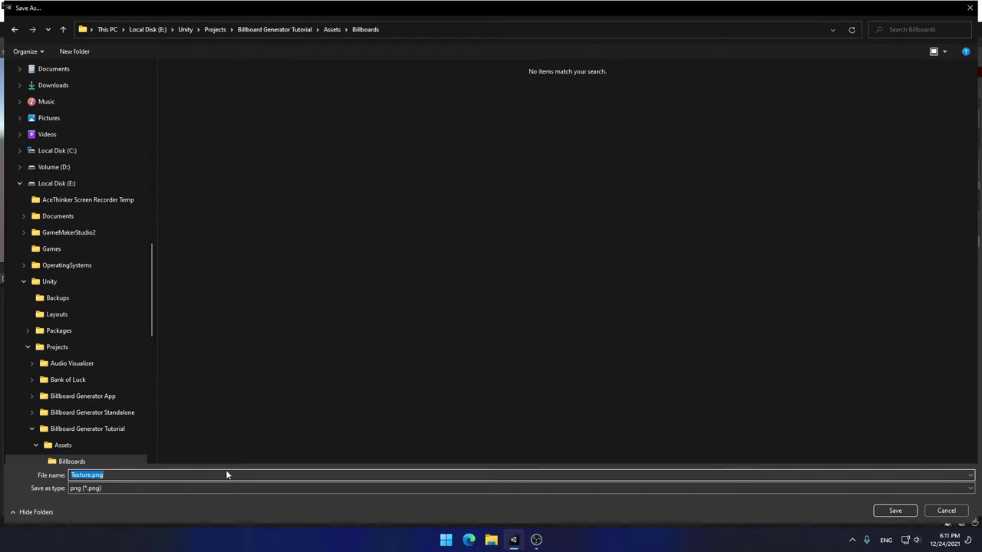
type("My Tree Billboard")
key("Return")
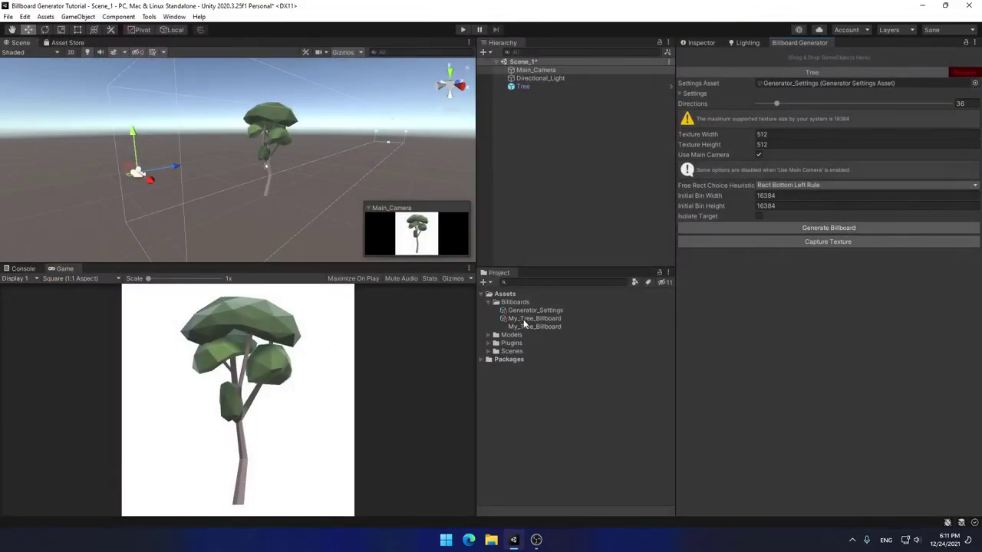
Open the My_Tree_Billboard texture's import settings and turn compression off
left_click(532, 317)
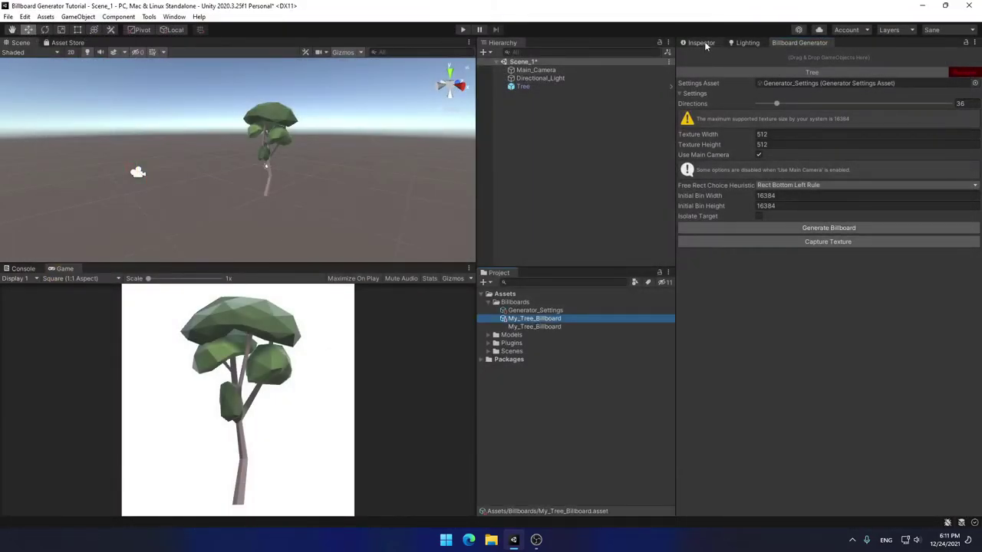
left_click(702, 43)
left_click(543, 327)
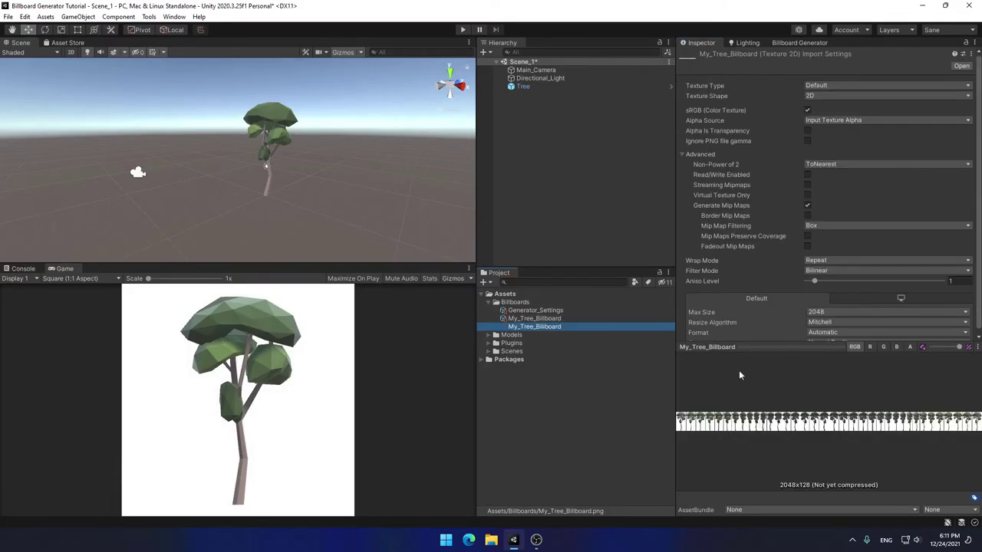
left_click(730, 349)
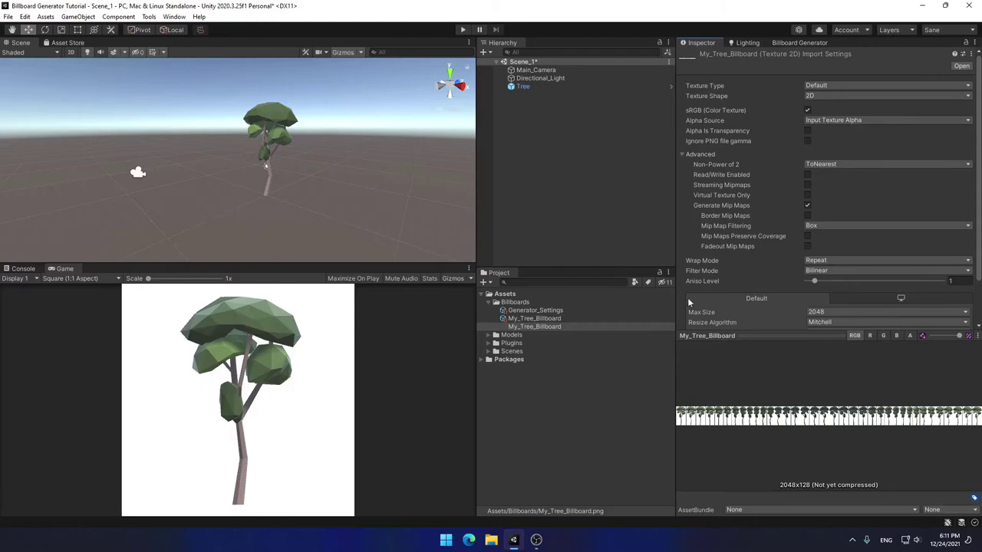
scroll(781, 266, "down", 2)
left_click(844, 292)
left_click(829, 304)
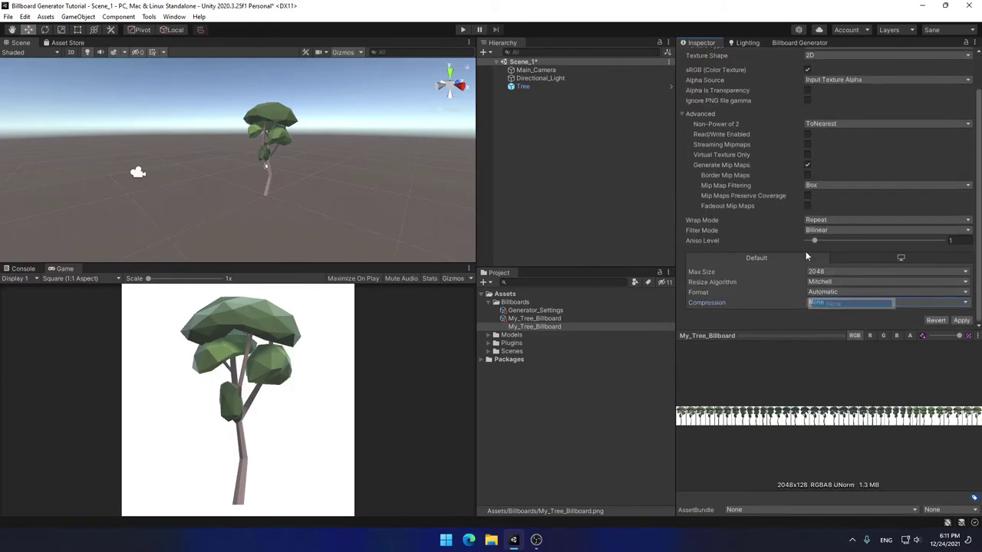
Set Trilinear filtering, alpha as transparency, no NPOT scaling and no mipmaps, then apply
left_click(844, 230)
left_click(851, 265)
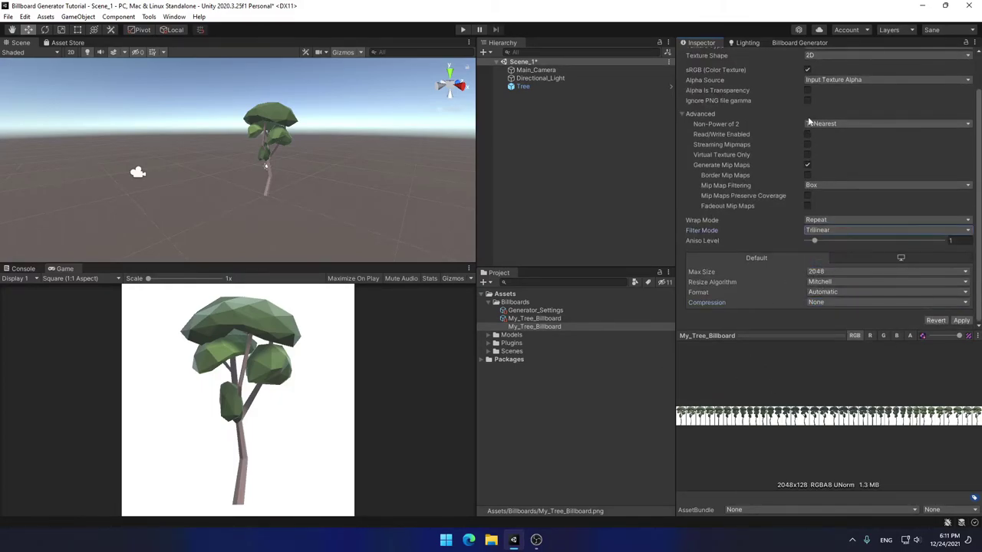
left_click(807, 90)
left_click(843, 124)
left_click(836, 135)
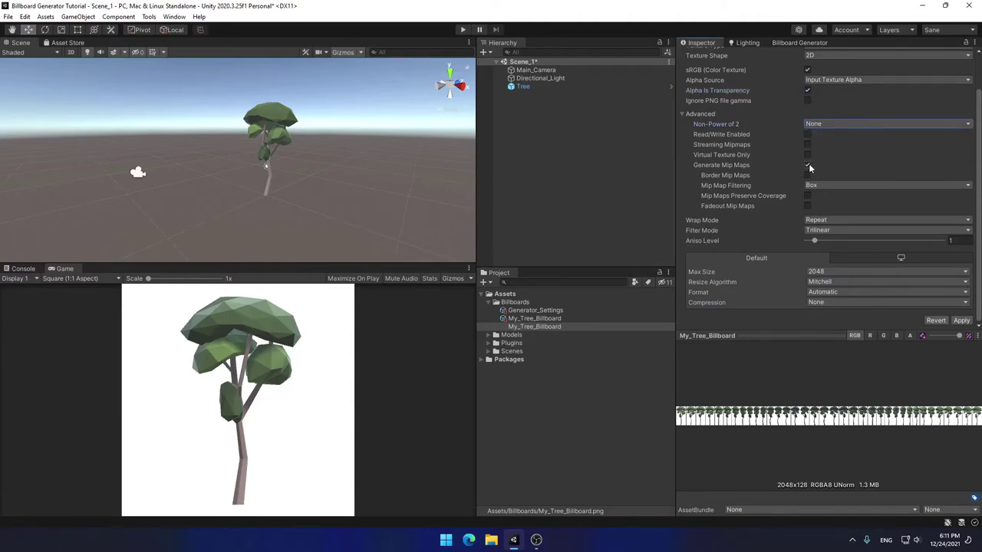
left_click(807, 165)
left_click(961, 321)
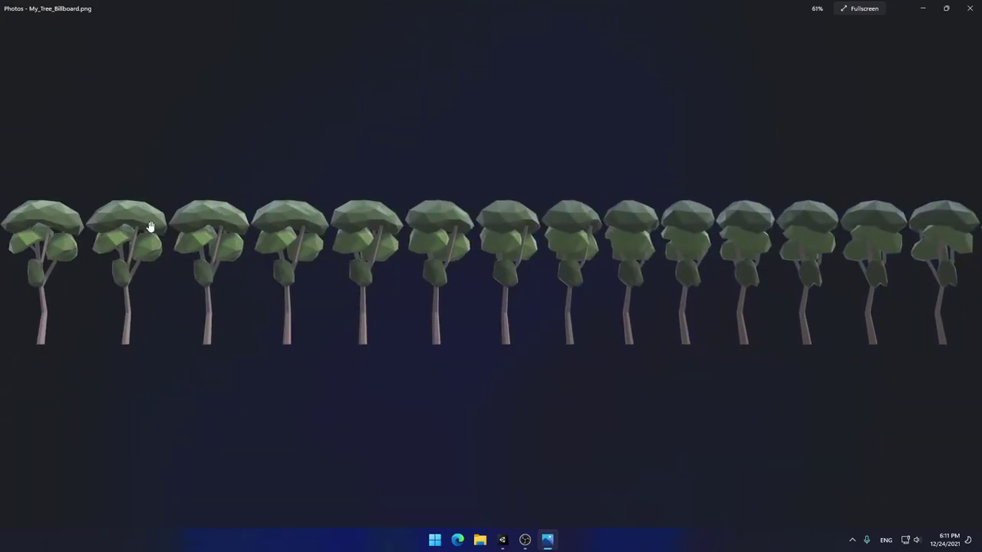
Scroll across the generated atlas image and close the image viewer
scroll(239, 259, "right", 10)
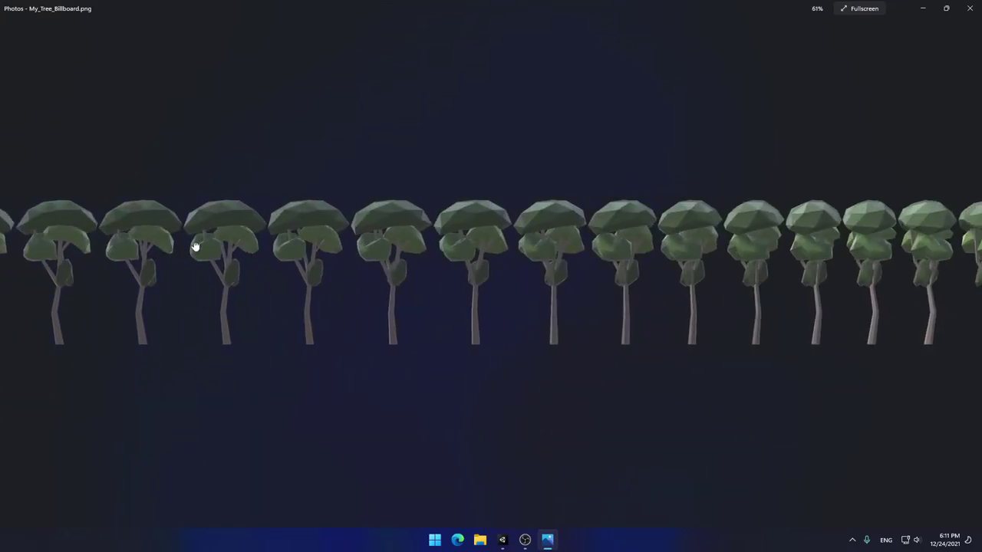
scroll(322, 267, "right", 2)
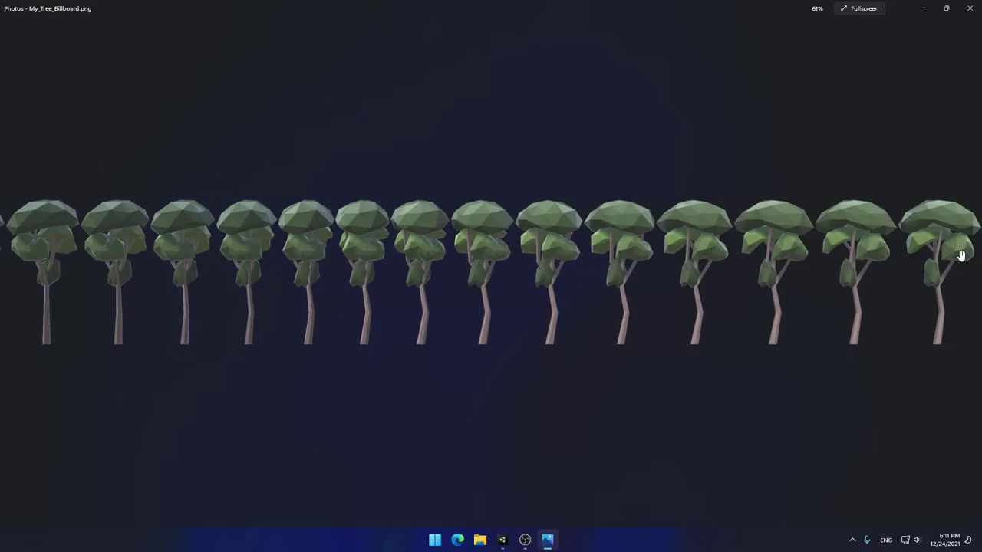
left_click(964, 17)
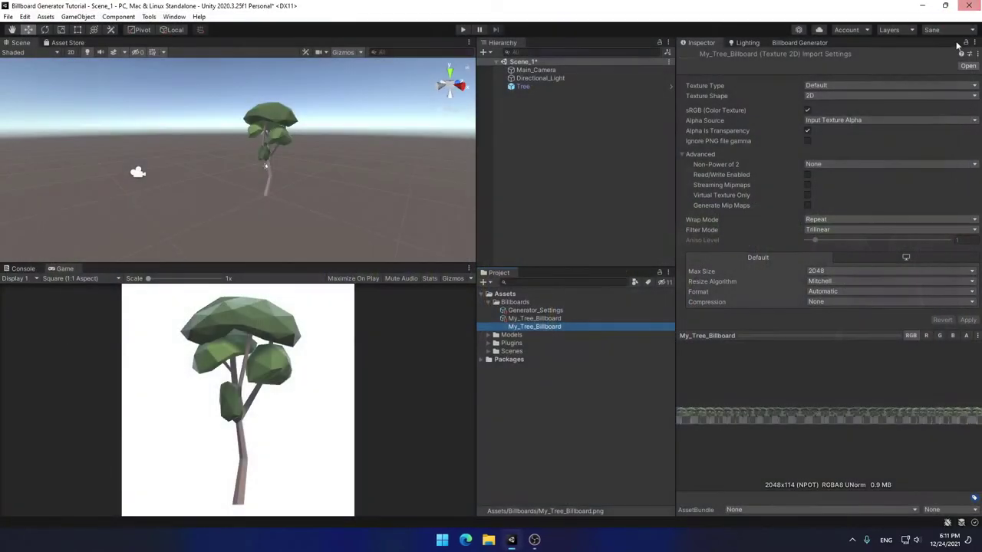
Set the texture's Wrap Mode to Clamp, apply it, and select the Billboards folder
left_click(827, 221)
left_click(825, 244)
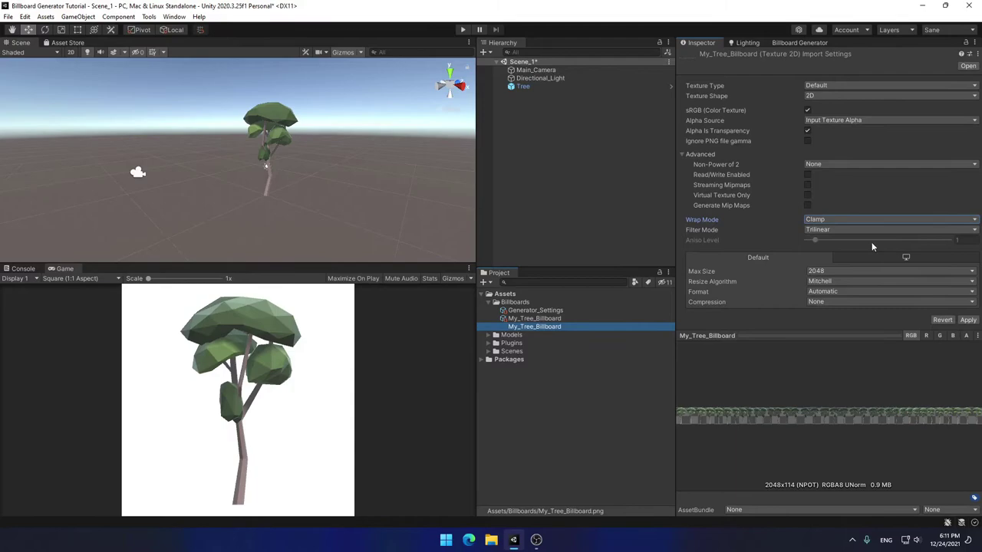
left_click(969, 320)
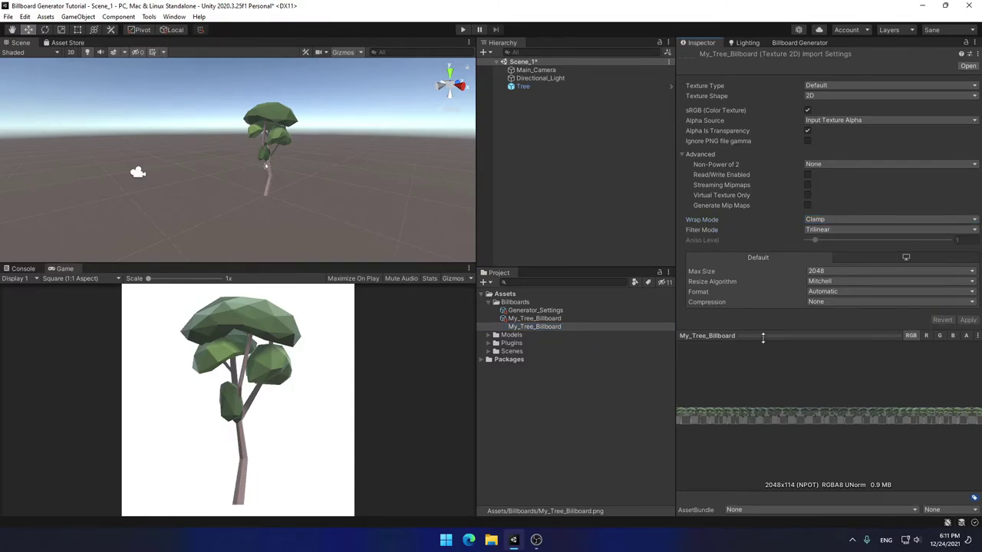
left_click(515, 304)
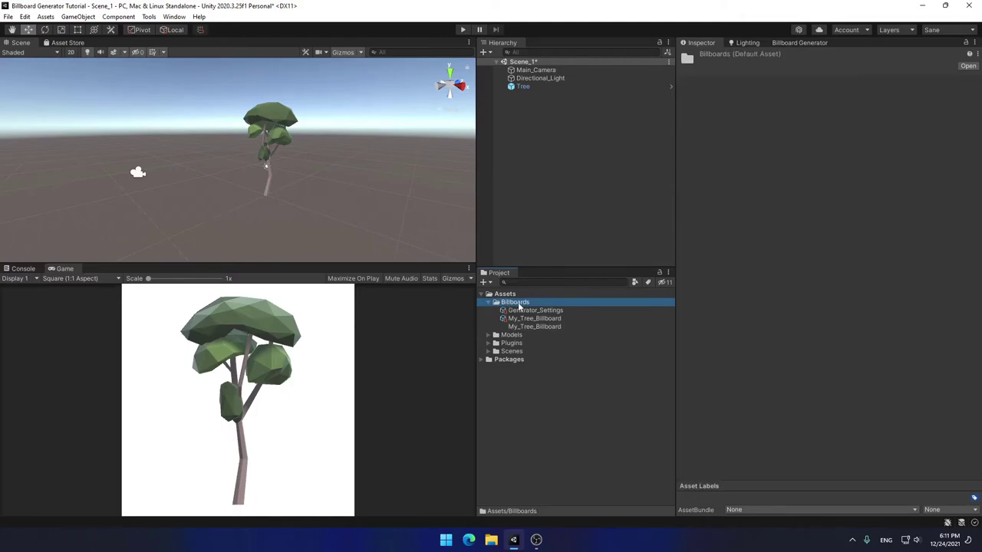
Create a material named My_Tree_Billboard_Material in Billboards and save the scene with Ctrl+S
right_click(519, 306)
mouse_move(587, 26)
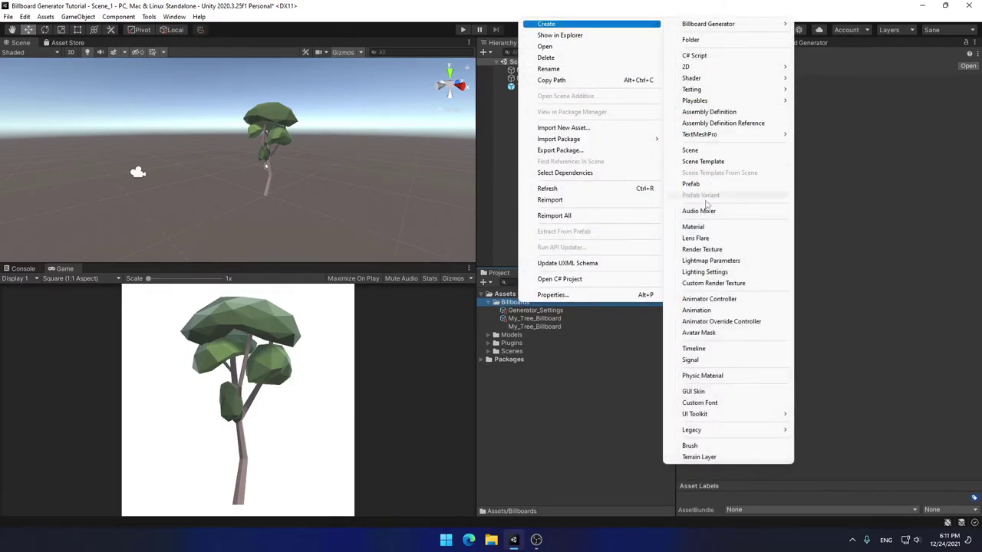
left_click(700, 227)
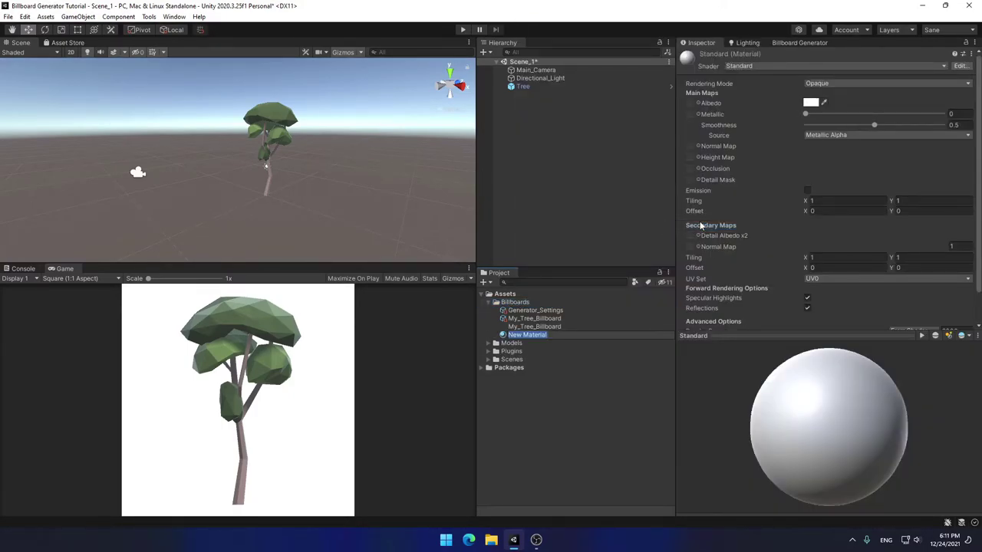
type("My_Tree_Billboard_Material")
key("Return")
key("ctrl+s")
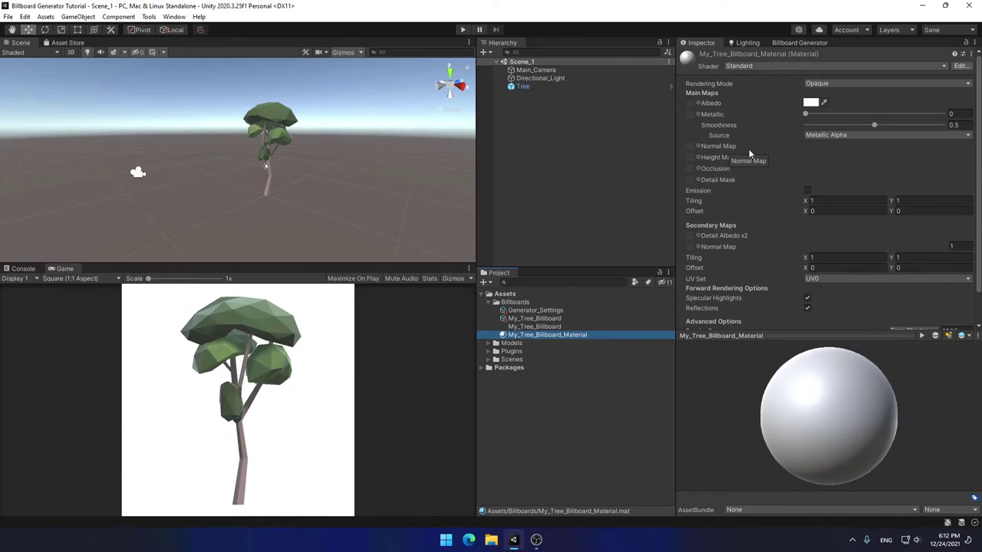
Switch the material to the Unlit/Transparent shader and assign the My_Tree_Billboard texture as its base
left_click(754, 66)
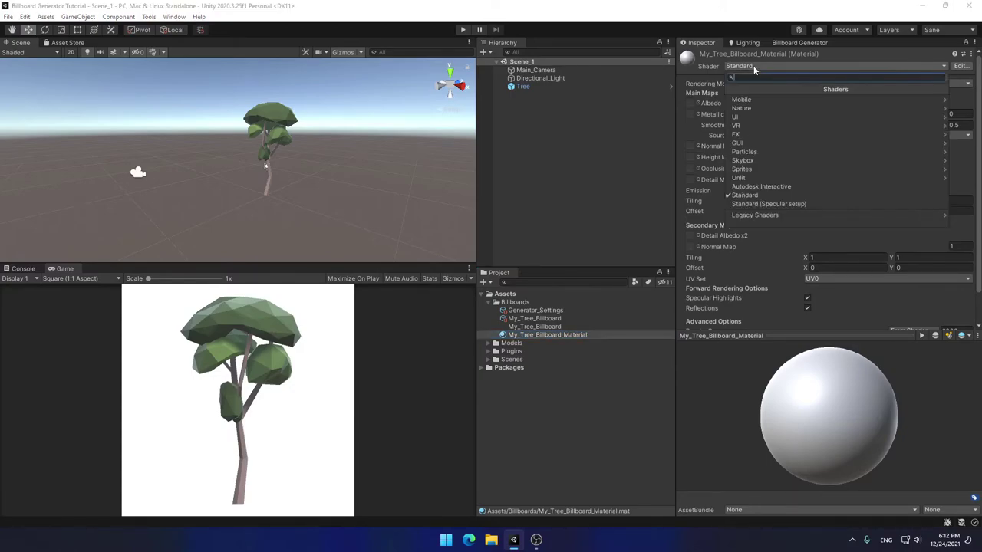
left_click(750, 179)
left_click(760, 117)
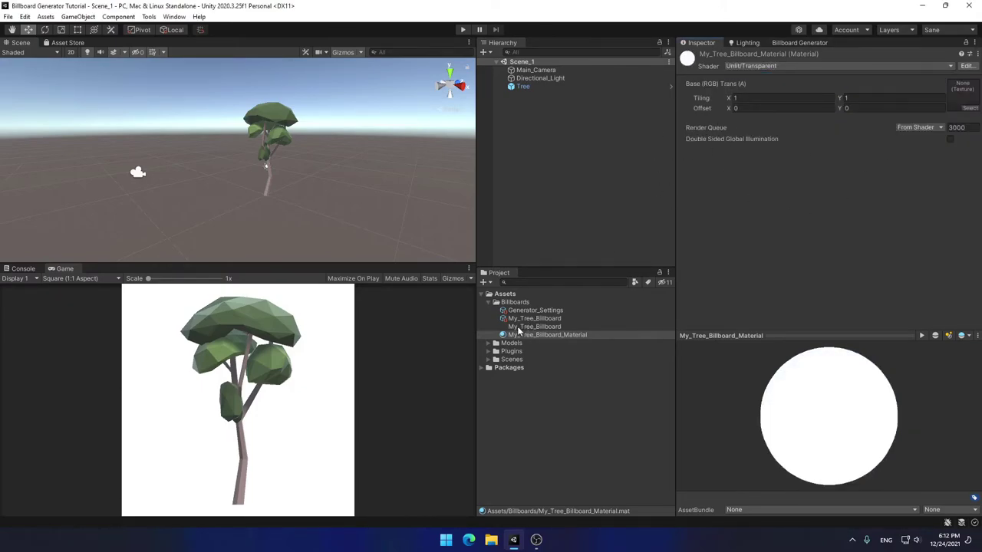
left_click_drag(522, 329, 960, 97)
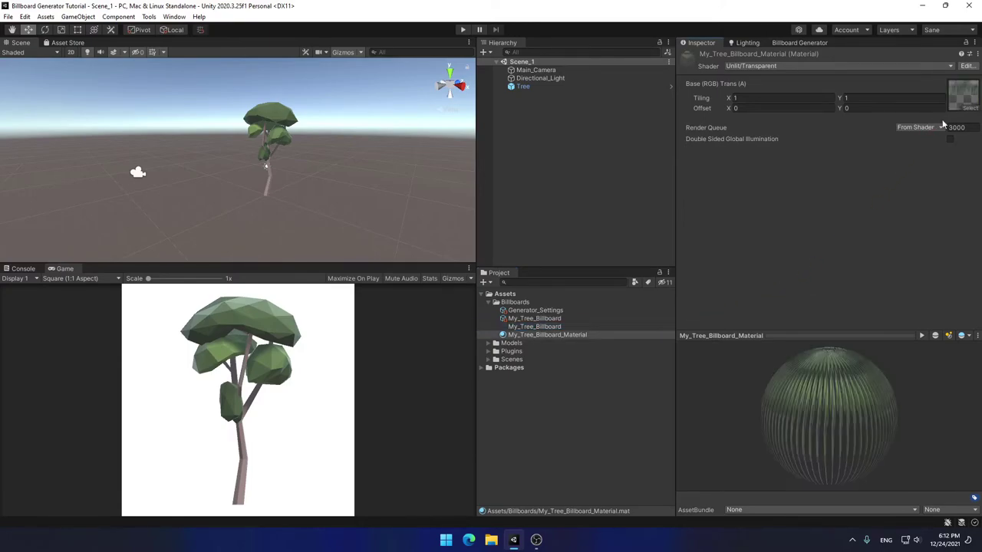
mouse_move(779, 415)
left_mouse_down()
mouse_move(856, 416)
mouse_move(867, 388)
mouse_move(822, 385)
mouse_move(878, 427)
mouse_move(775, 412)
left_mouse_up()
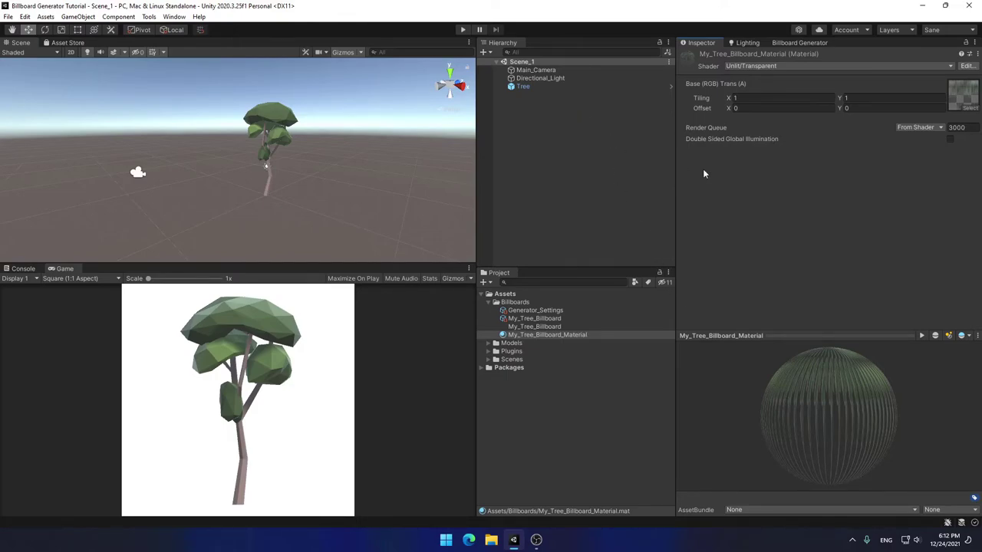
Delete the Tree object and switch Main_Camera to Perspective projection
left_click(540, 85)
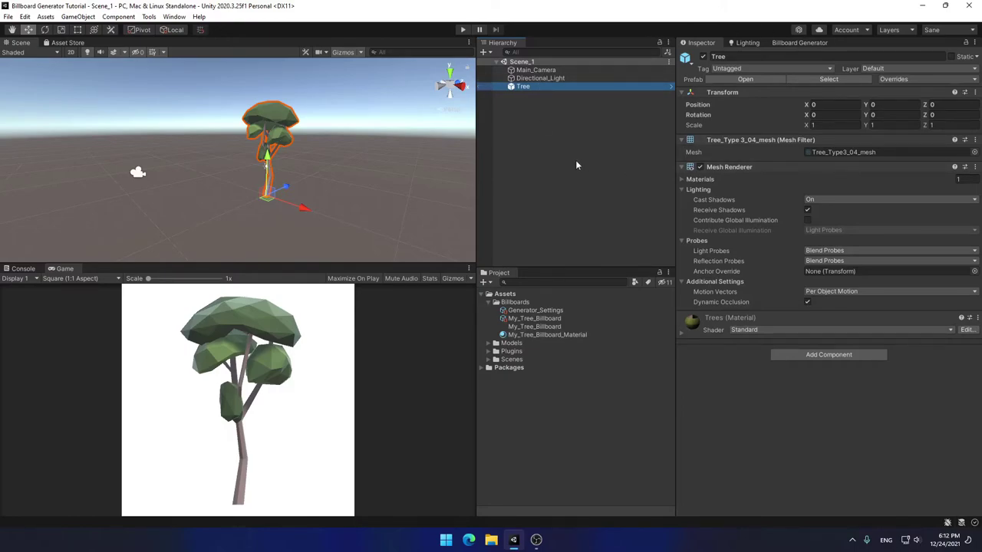
key("Delete")
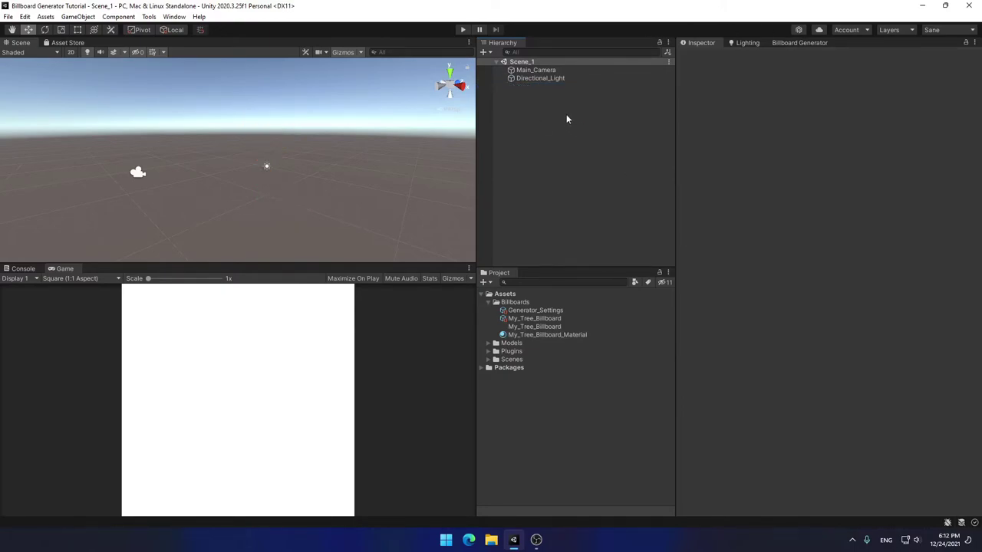
left_click(561, 69)
left_click(815, 178)
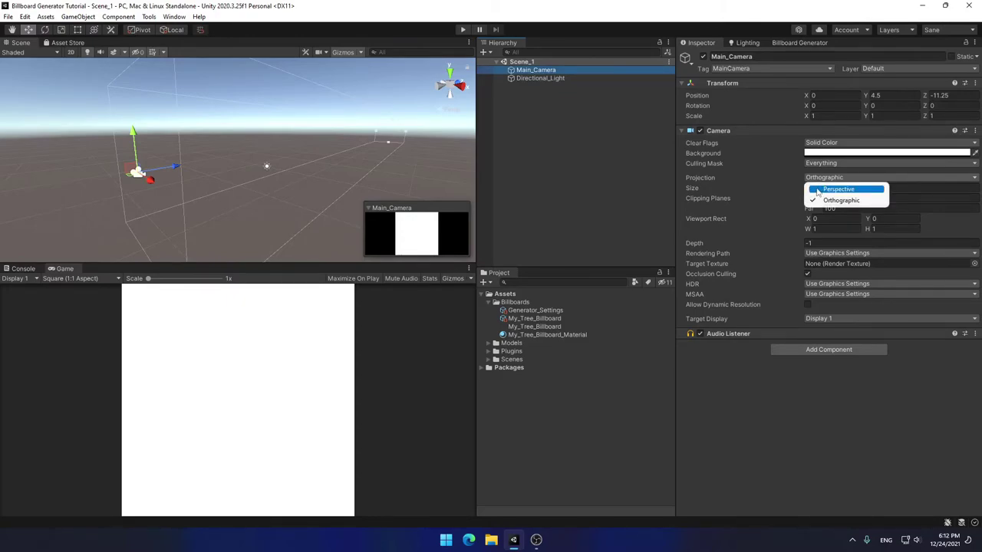
left_click(837, 189)
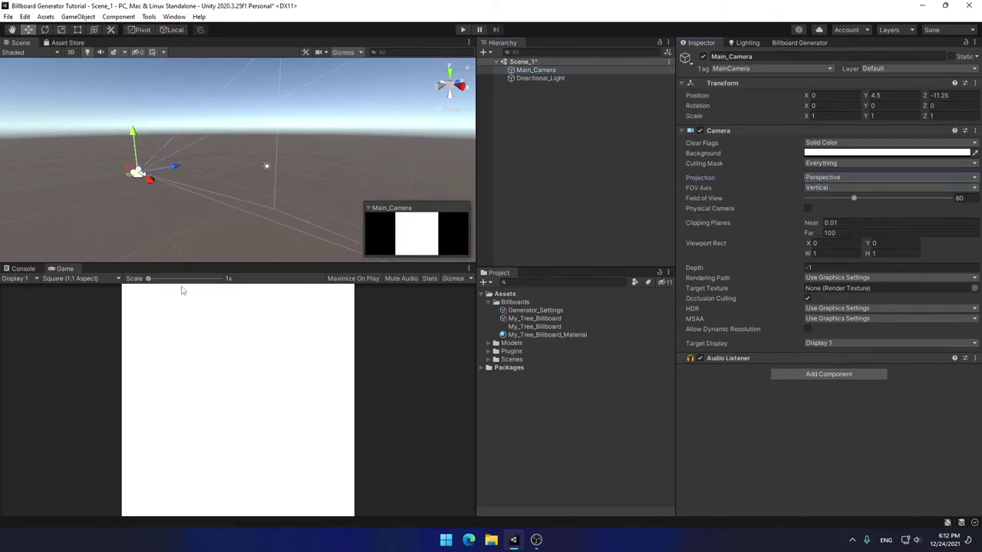
Set the Game view to 16:9 and the camera's Clear Flags to Skybox
left_click(73, 279)
left_click(84, 326)
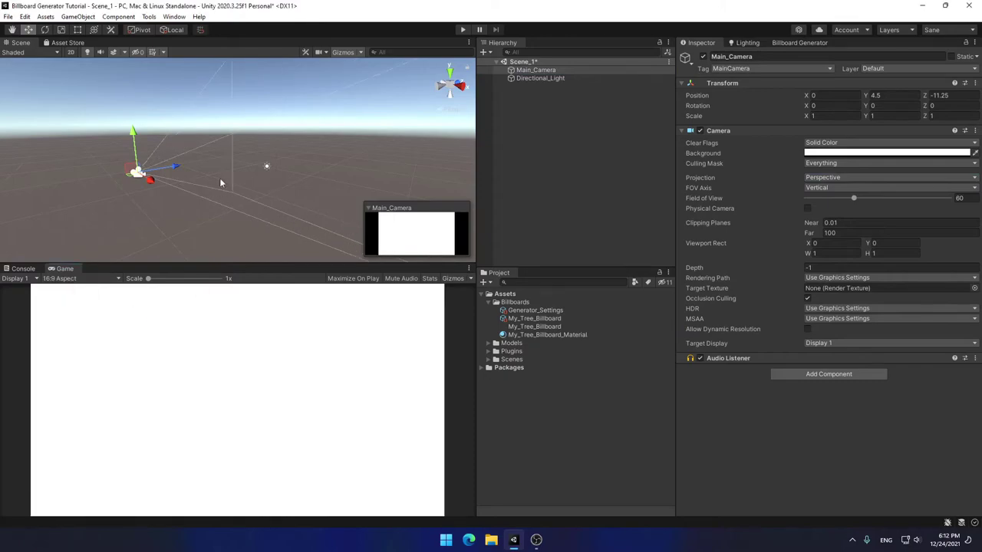
left_click(813, 144)
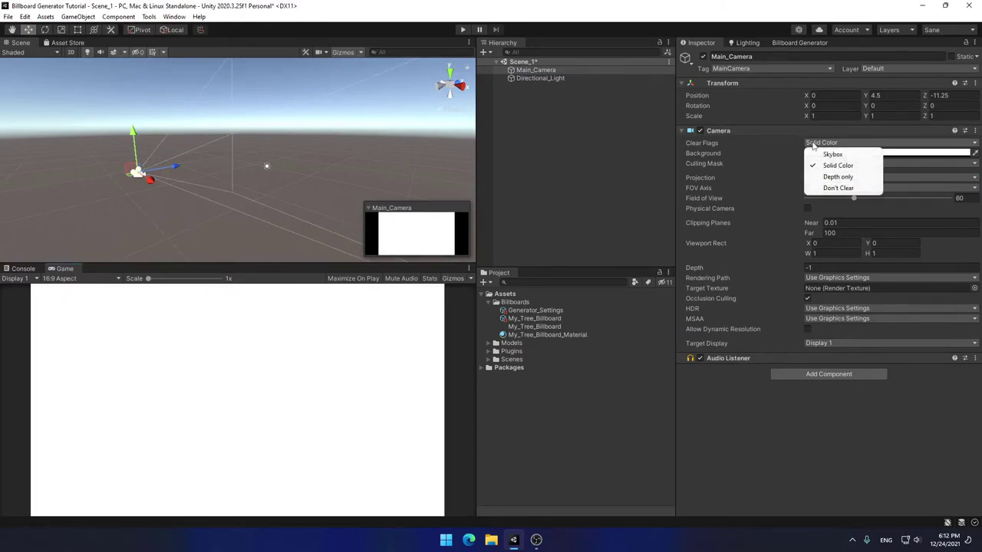
left_click(835, 154)
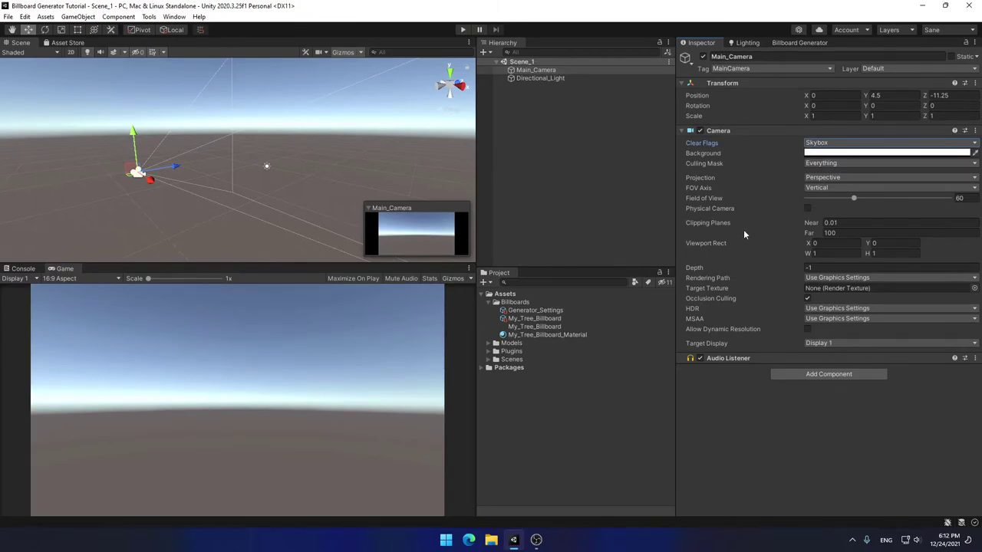
right_click(522, 108)
Create an empty GameObject named My_Tree_Billboard and reset its transform to the origin
left_click(549, 229)
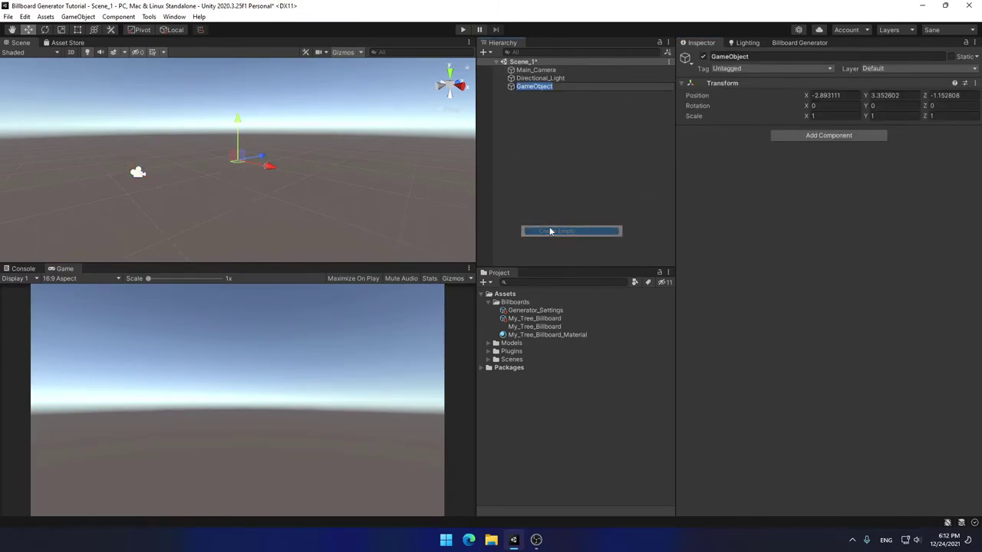
type("My_Tree")
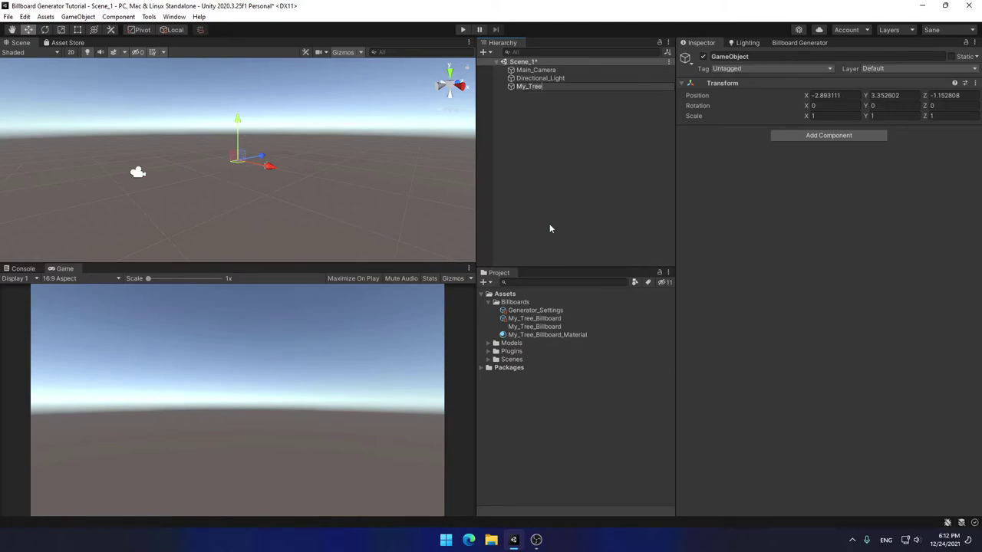
type("_Blllboard")
key("Return")
right_click(775, 82)
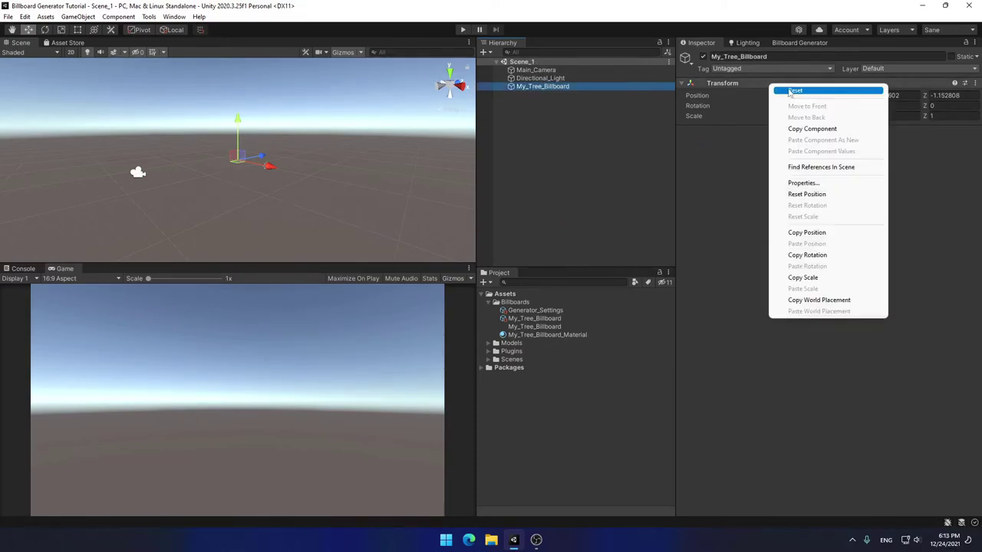
left_click(794, 92)
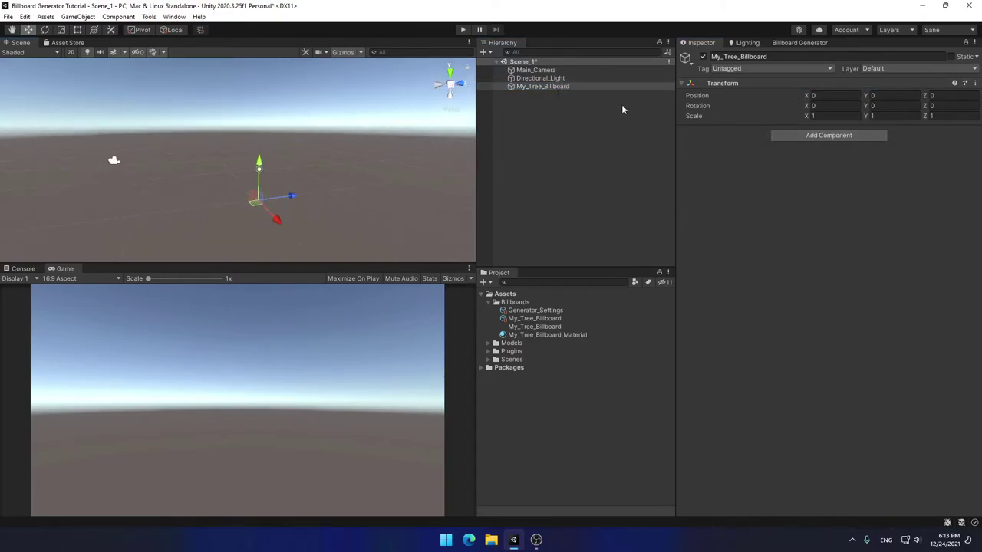
Add a Directional Billboard Renderer component, then search components for 'Renderer'
left_click(788, 138)
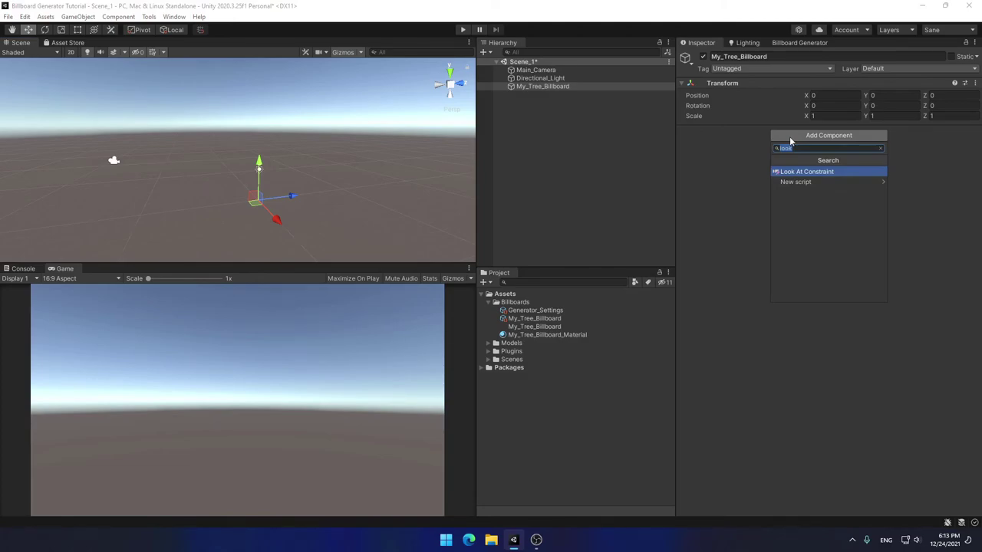
type("Dire")
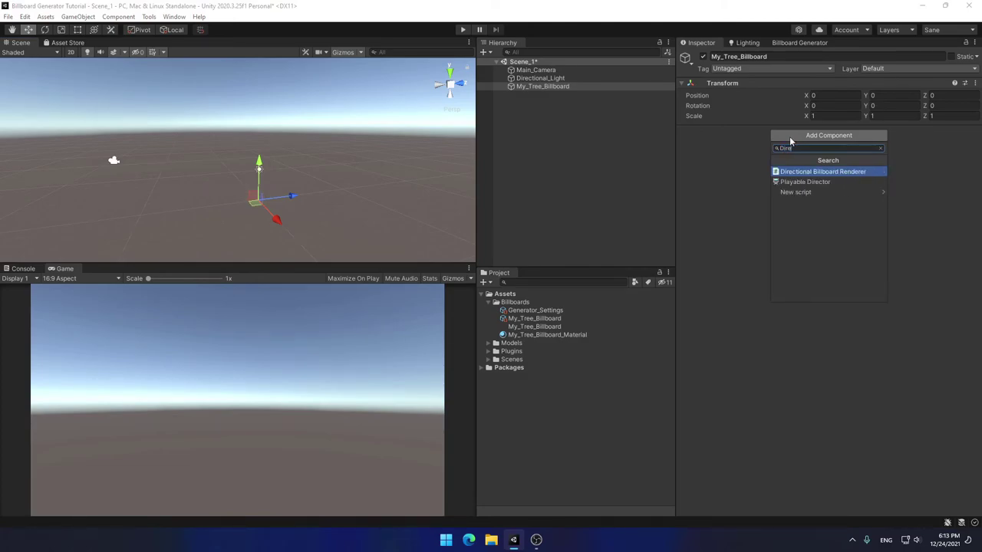
key("Return")
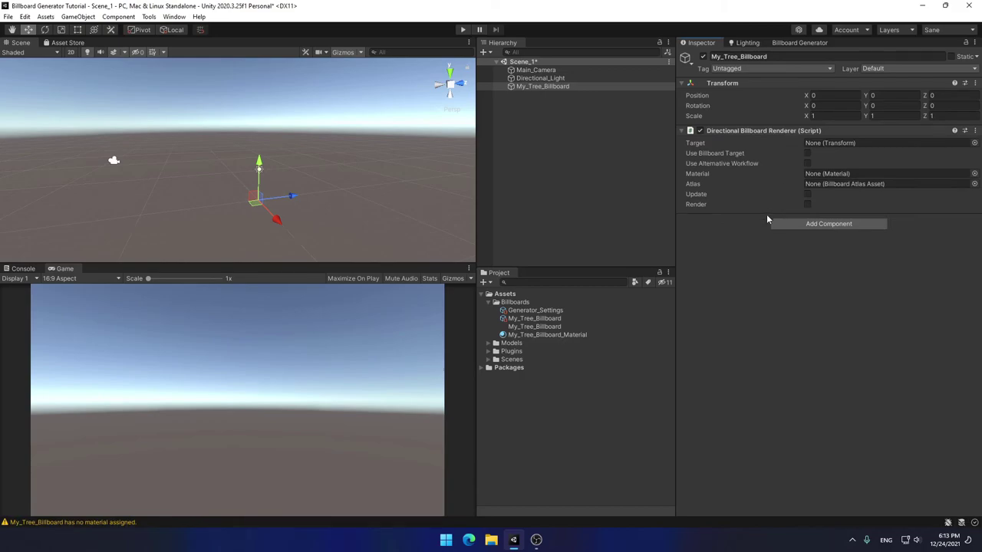
left_click(791, 224)
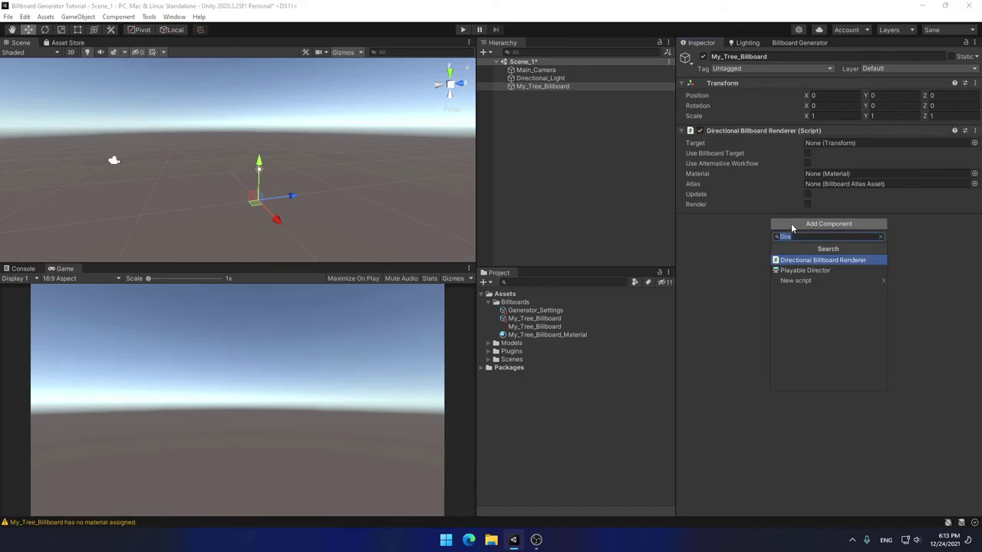
type("Renderer")
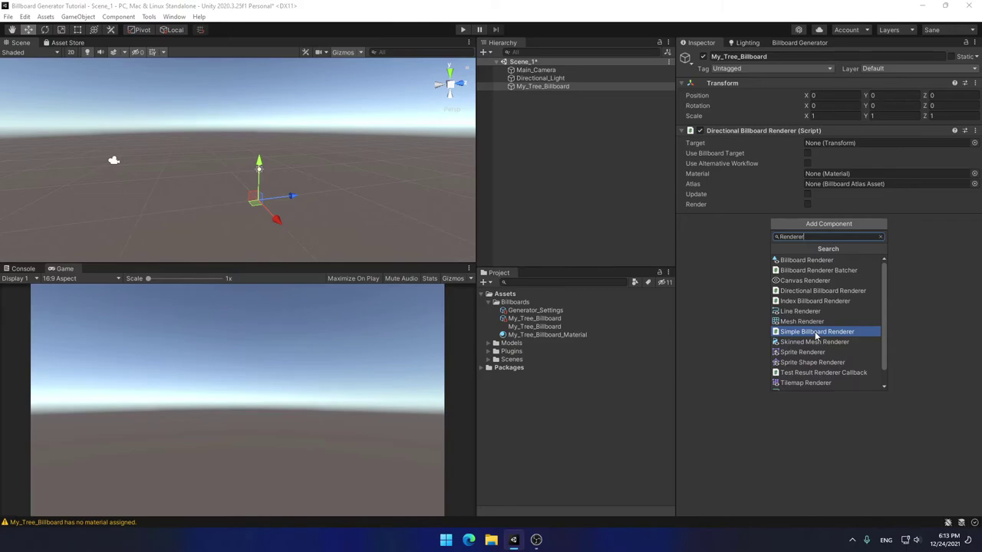
Set Main_Camera as the renderer's Target and add a Billboard Target component
left_click(730, 265)
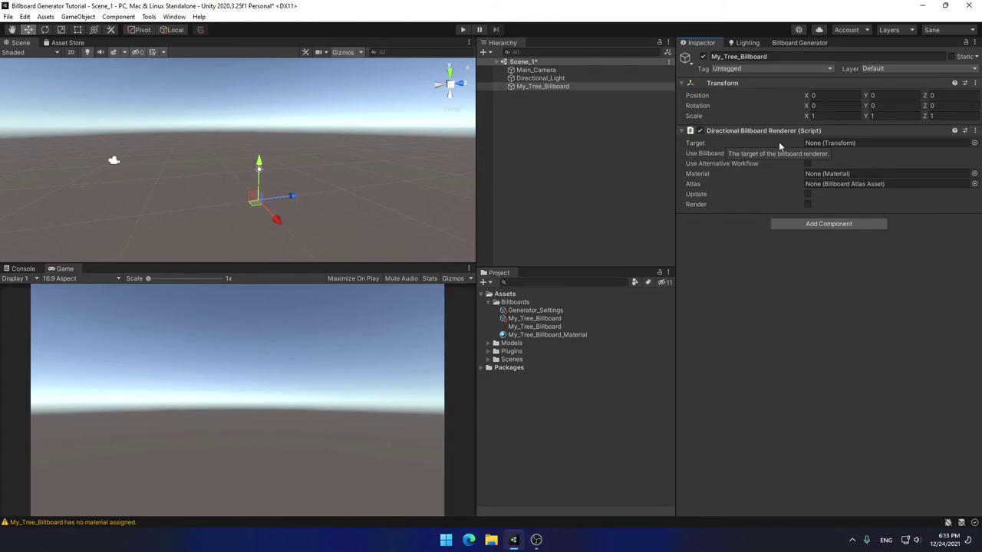
left_click_drag(535, 70, 834, 140)
left_click(777, 223)
type("b")
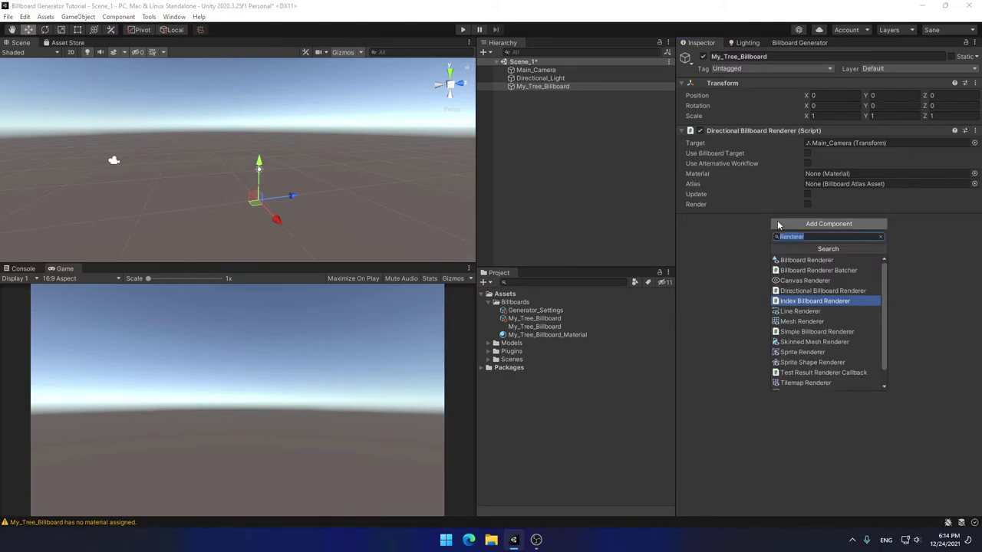
type("ill")
key("Up")
key("Up")
key("Return")
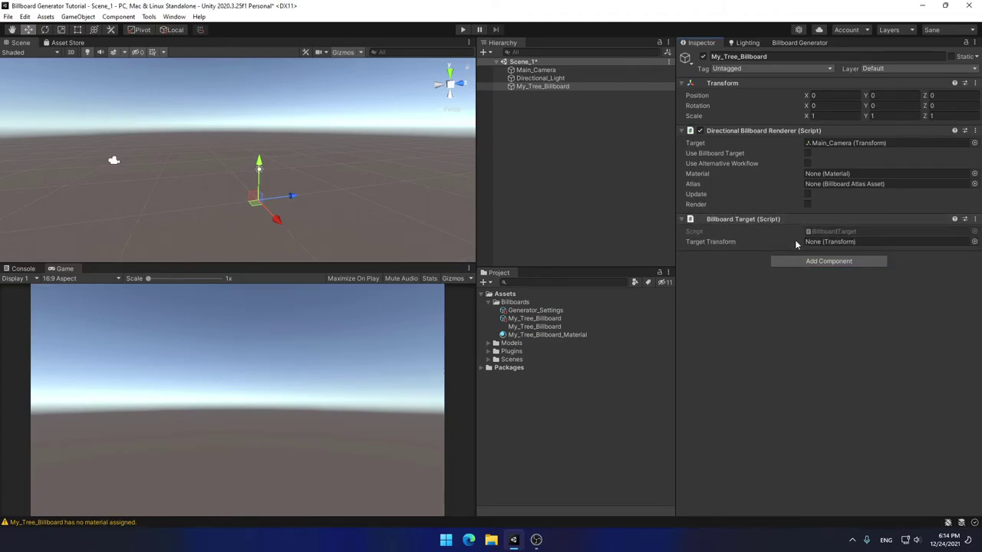
Remove the Billboard Target component and toggle Use Alternative Workflow on, then back off
mouse_move(795, 242)
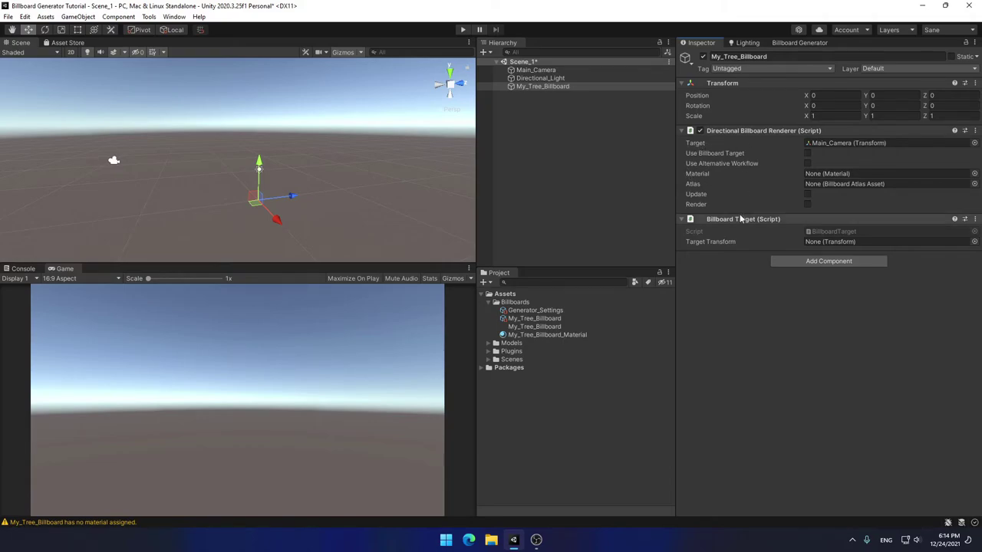
right_click(690, 219)
left_click(748, 257)
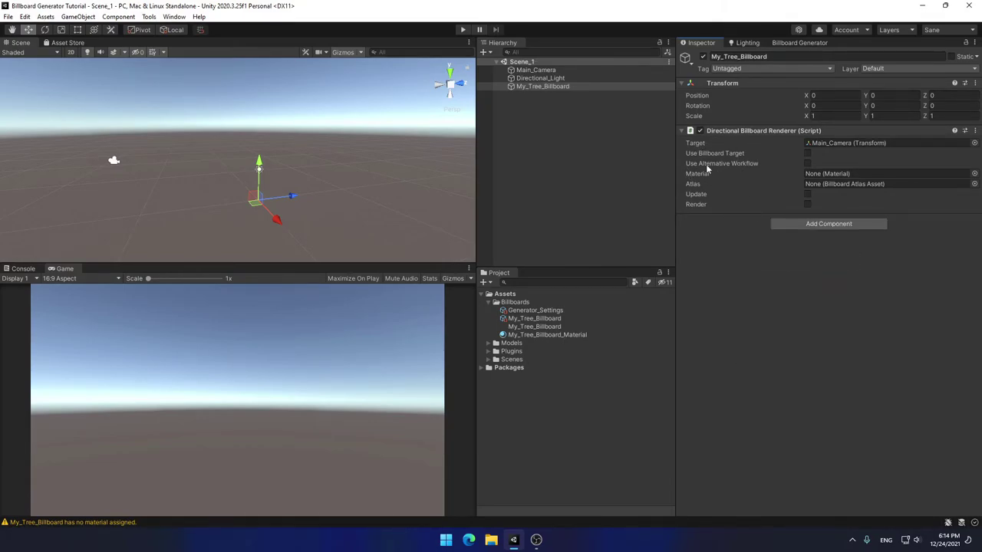
mouse_move(706, 168)
left_click(807, 164)
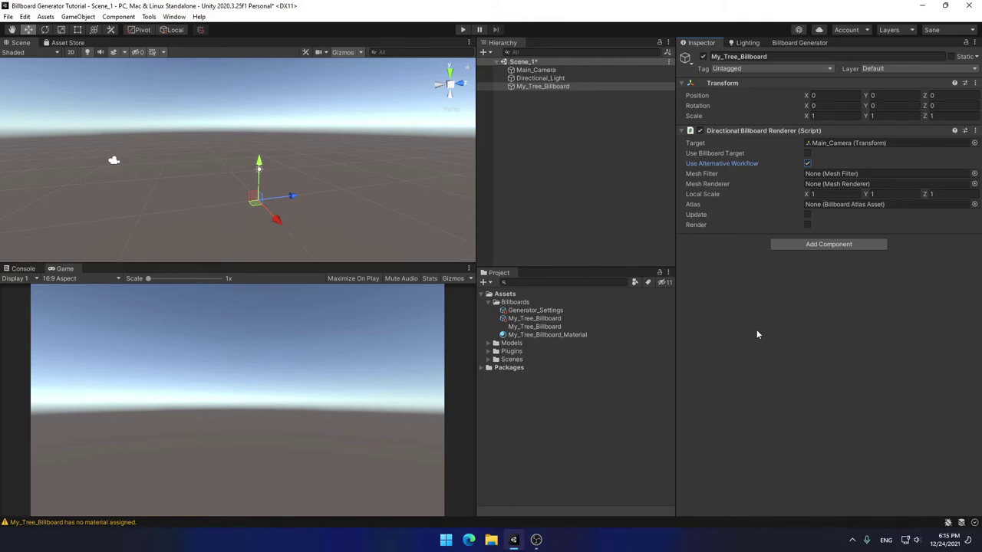
left_click(808, 164)
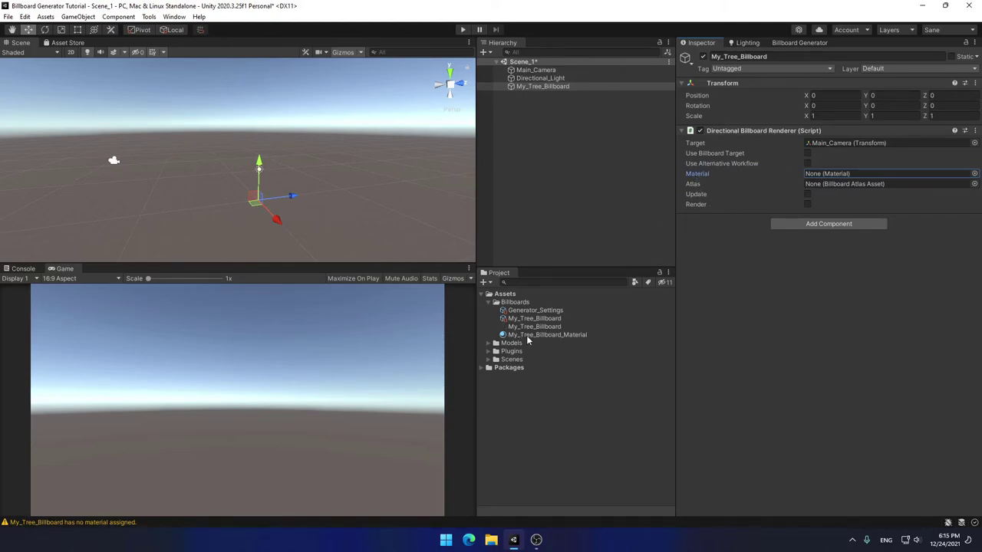
Assign My_Tree_Billboard_Material and the My_Tree_Billboard atlas, then add and remove Billboard Renderer Batcher
left_click_drag(526, 335, 812, 176)
left_click_drag(520, 319, 824, 188)
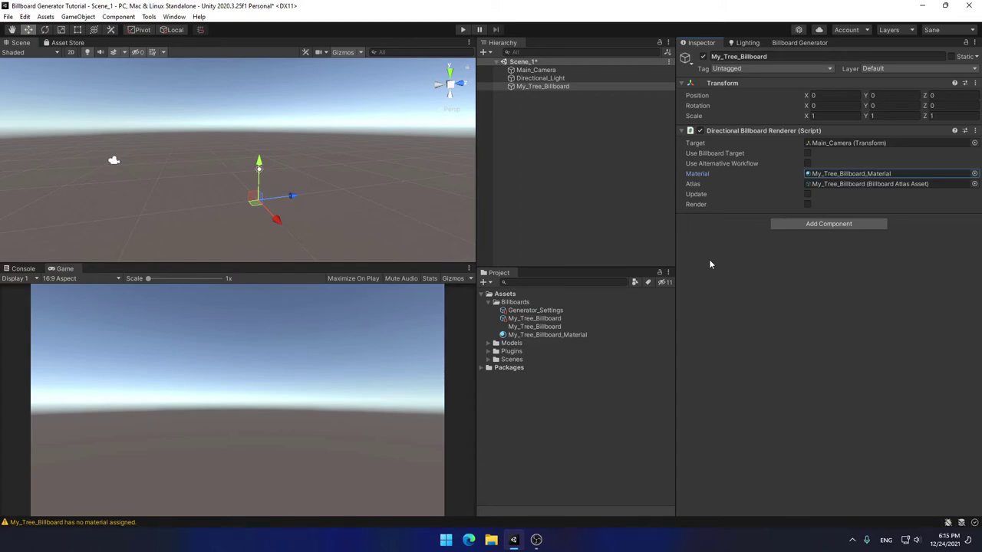
left_click(781, 227)
key("Up")
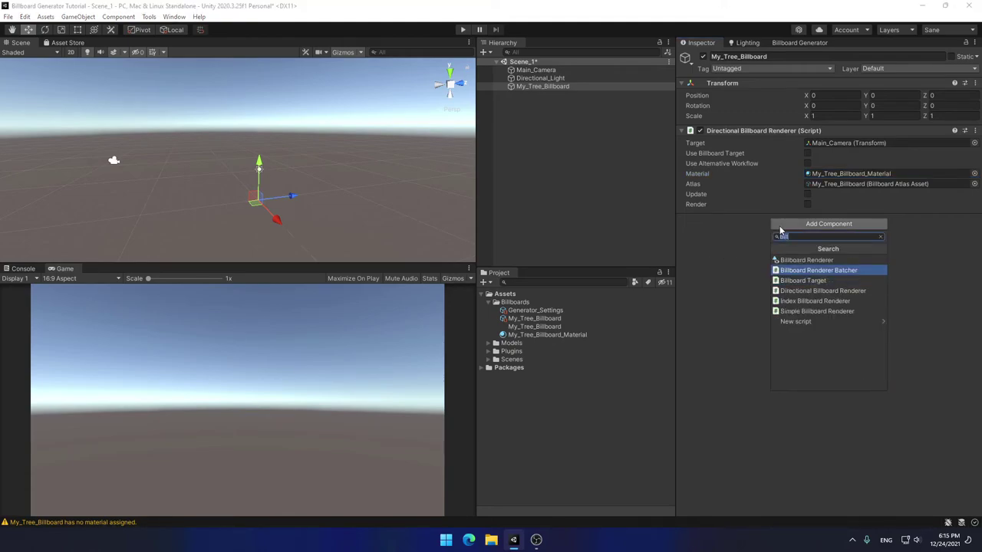
key("Return")
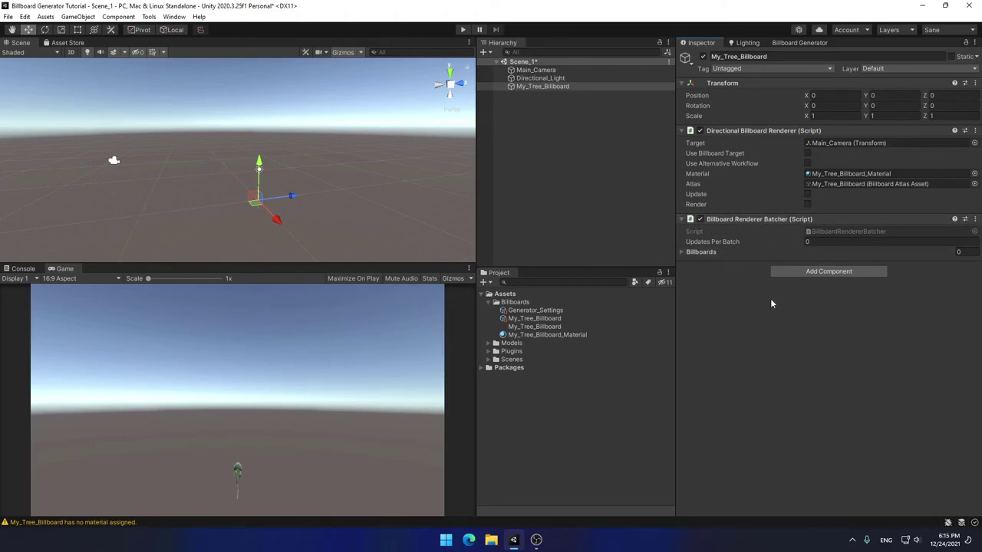
right_click(729, 219)
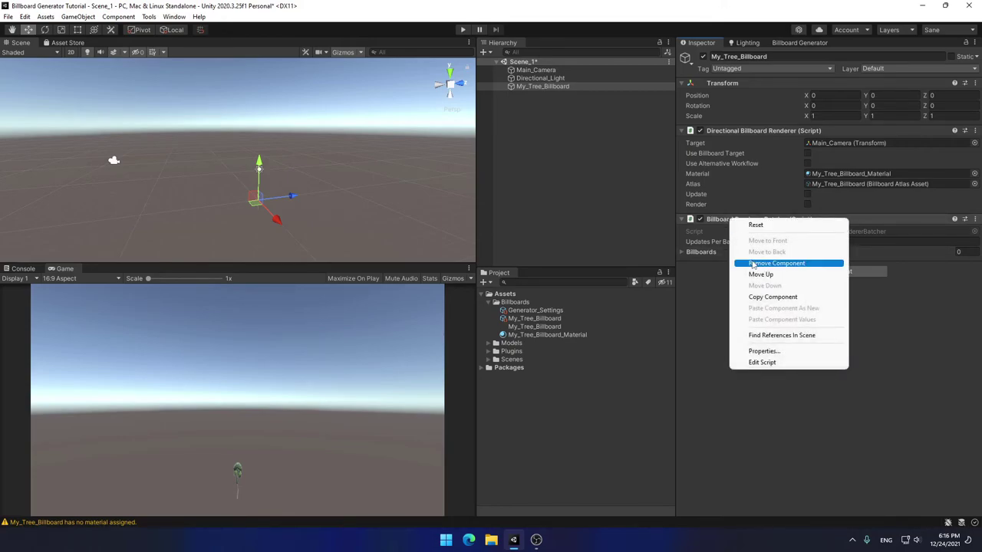
left_click(777, 264)
Enable Update and Render, frame the tree billboard in the scene, and clear the console warnings
left_click(808, 204)
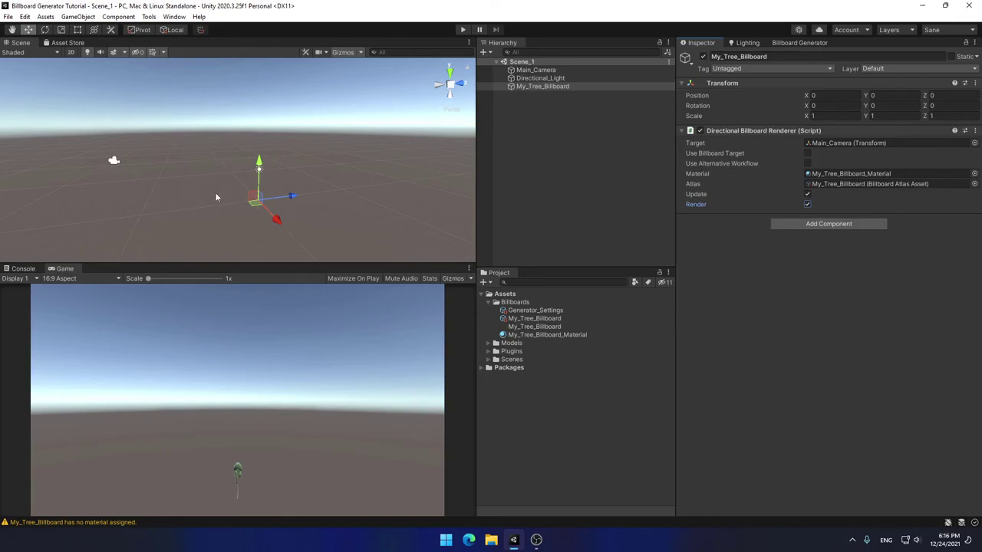
key("f")
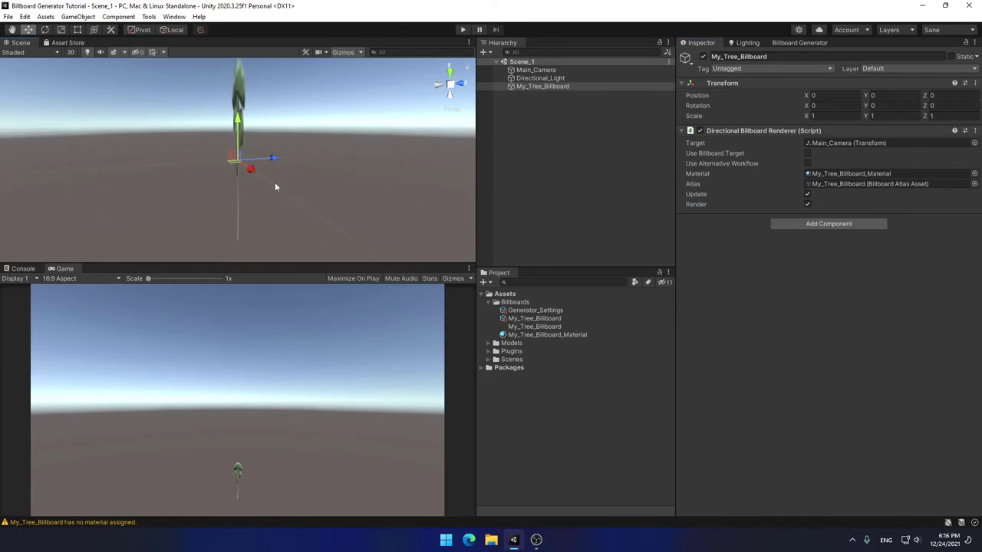
left_click_drag(275, 186, 220, 130, "alt")
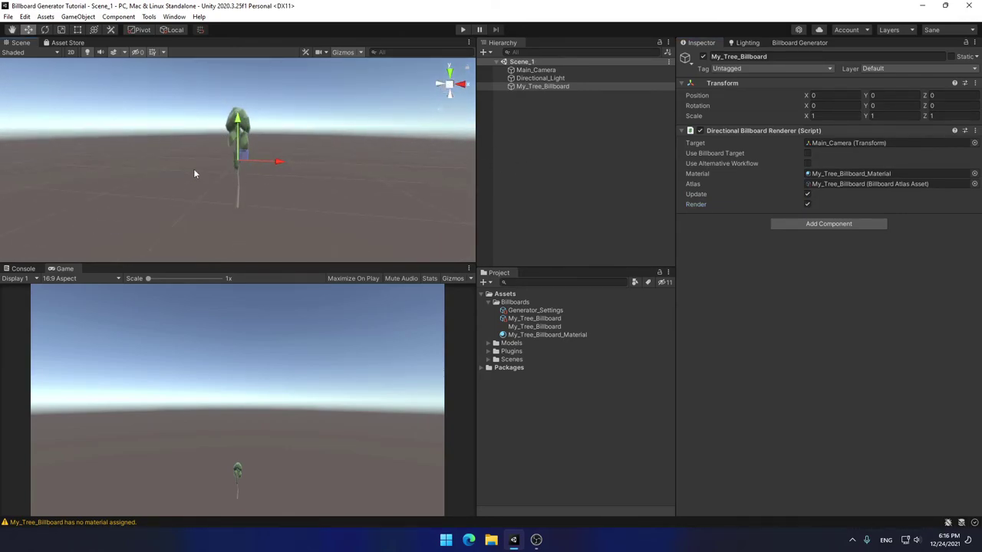
scroll(239, 181, "down", 2)
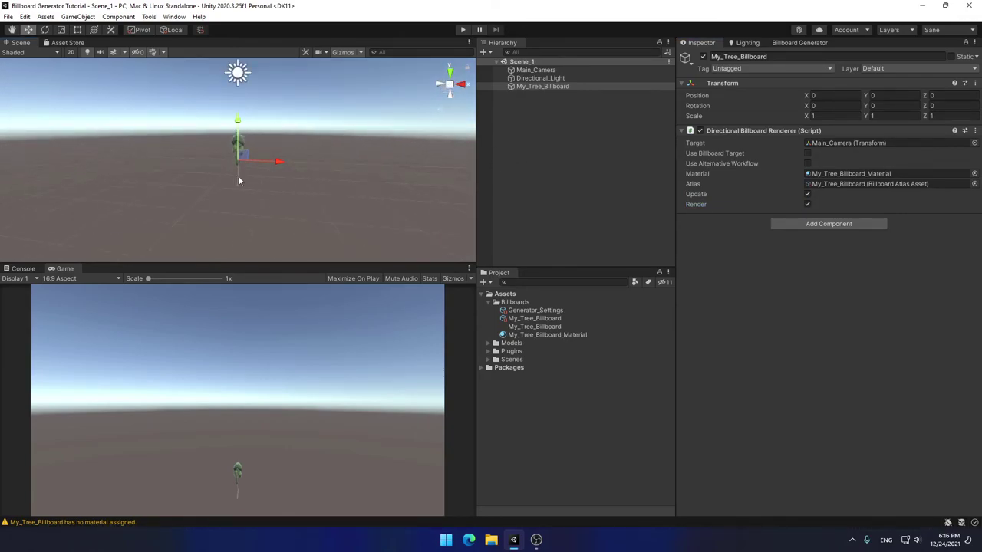
left_click(22, 268)
left_click(13, 278)
left_click(64, 268)
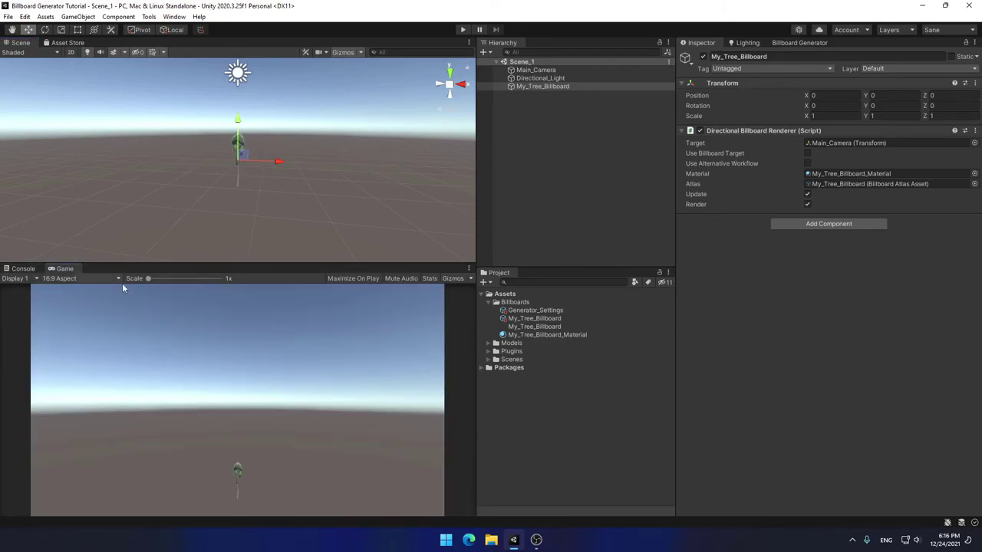
Lock the Inspector and bring up the My_Tree_Billboard atlas asset's properties
left_click(965, 44)
left_click(533, 319)
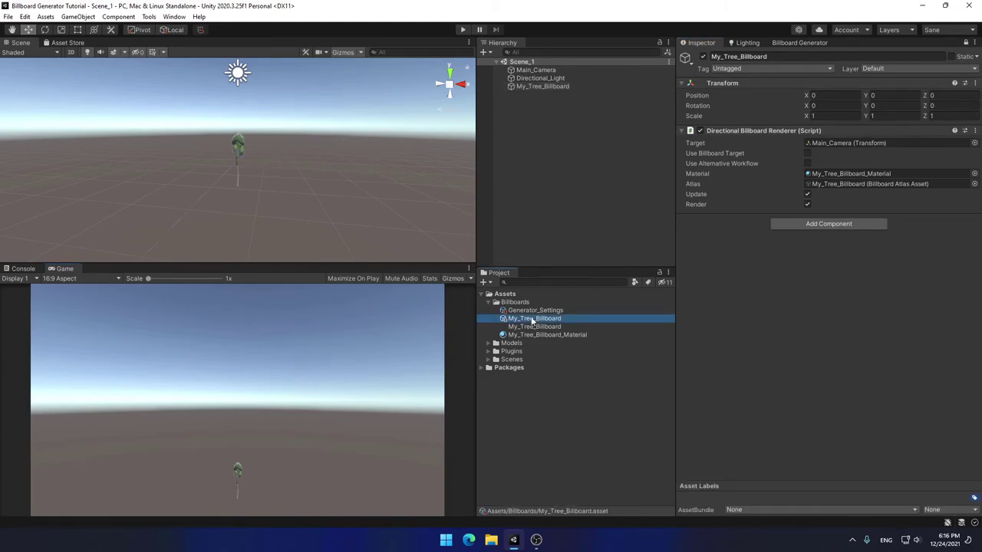
right_click(526, 321)
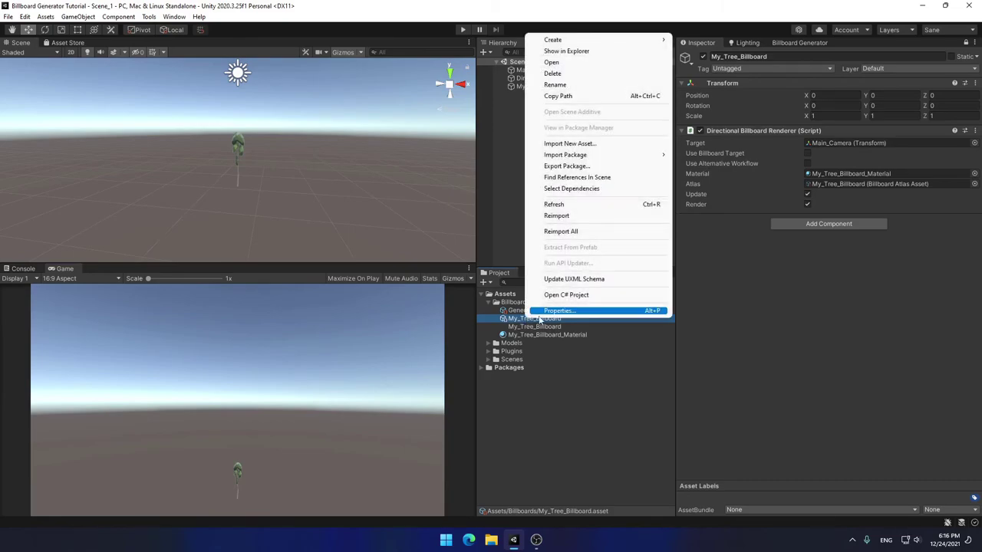
Open the atlas properties in a floating window and raise Renderer Scale X to widen the tree
left_click(543, 311)
left_click_drag(577, 150, 497, 168)
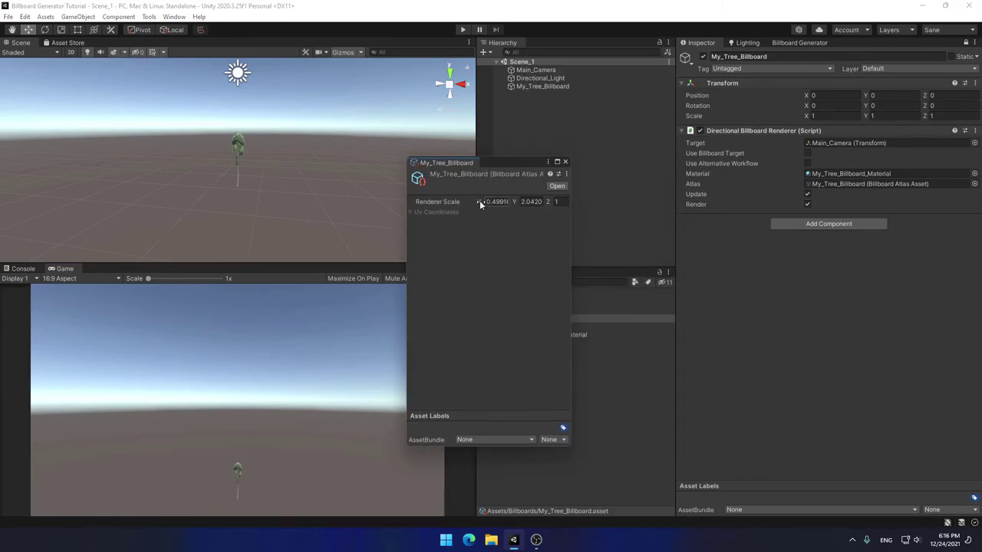
left_click_drag(479, 201, 541, 198)
scroll(261, 200, "down", 2)
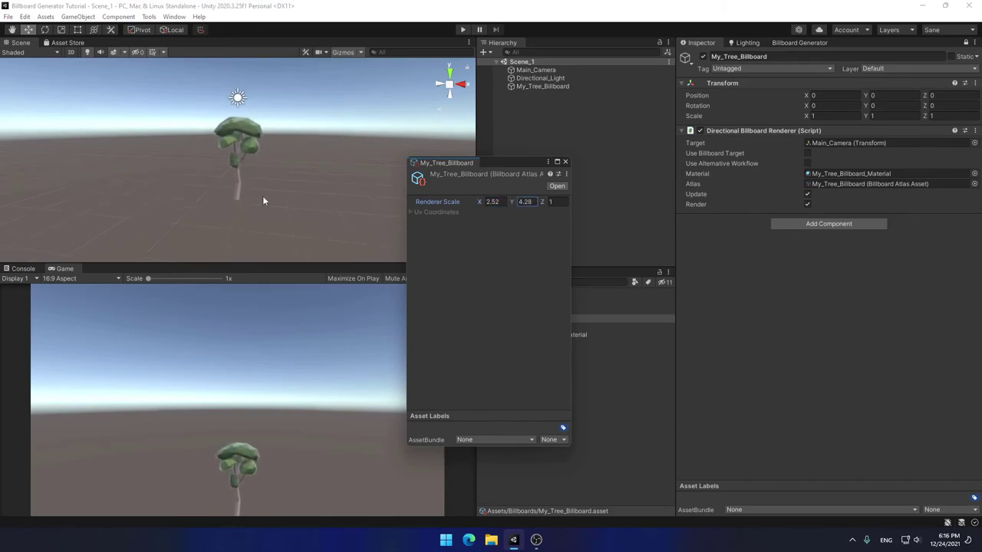
left_click(804, 115)
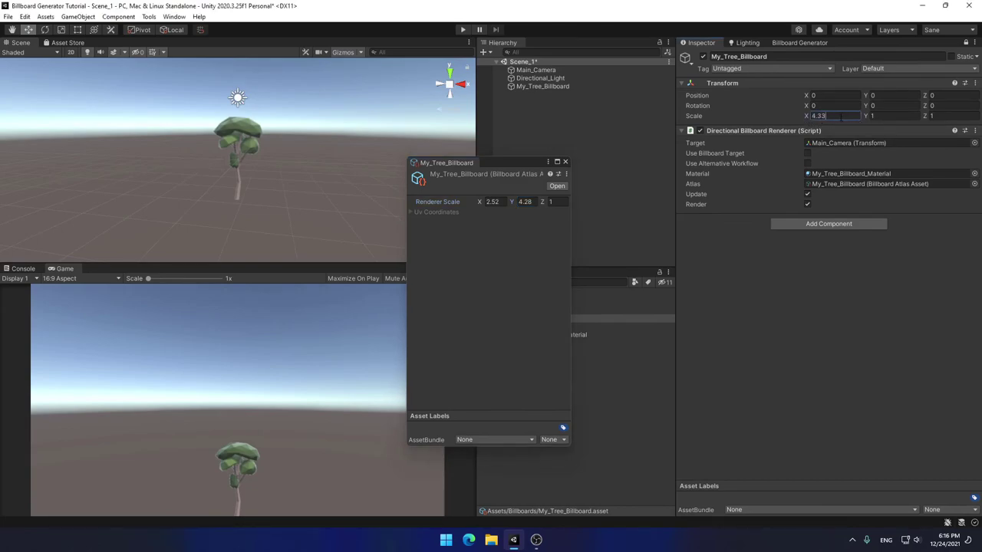
left_click(755, 277)
Undo the Renderer Scale X changes and set Renderer Scale Y to 20.42
left_click_drag(481, 206, 511, 201)
key("ctrl+z")
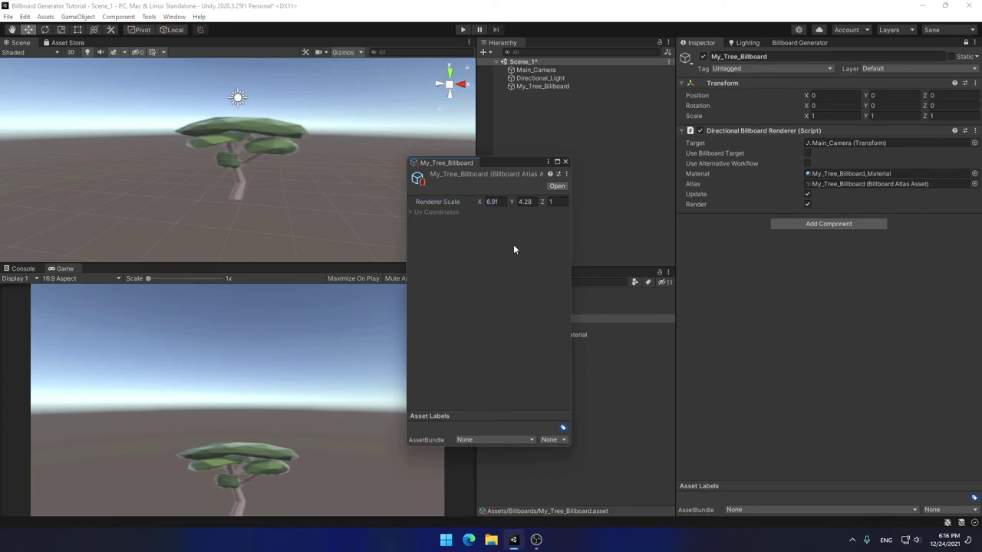
key("ctrl+z")
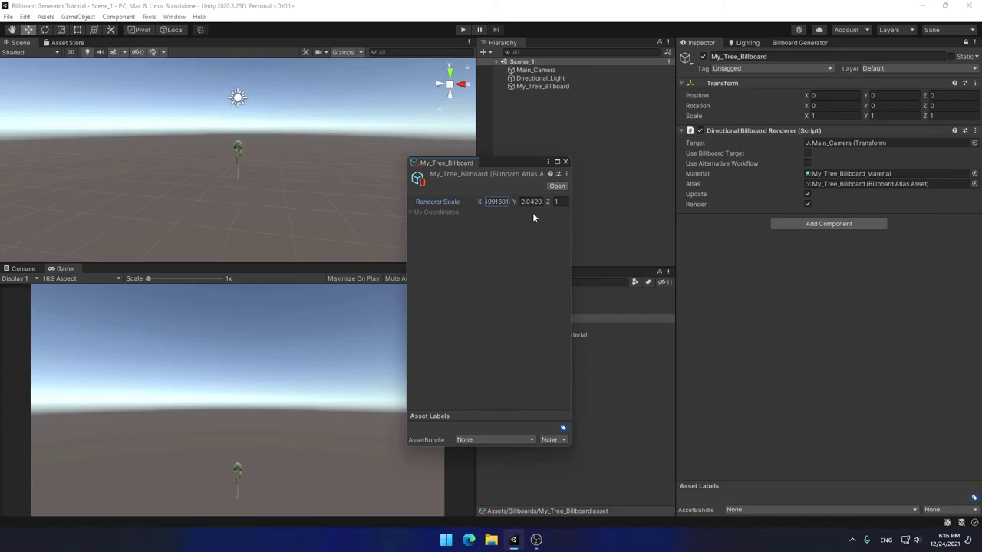
key("ctrl+z")
key("Tab")
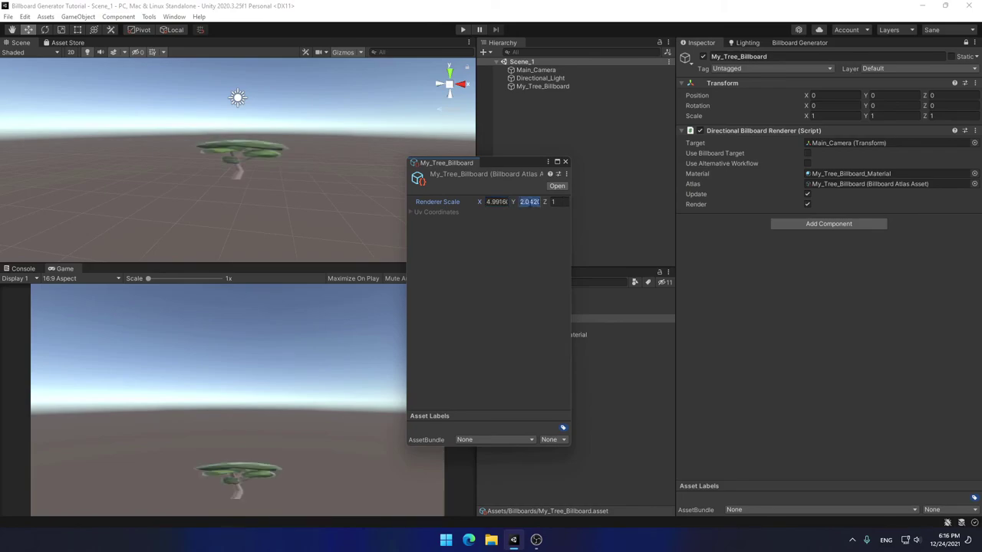
type("20.42")
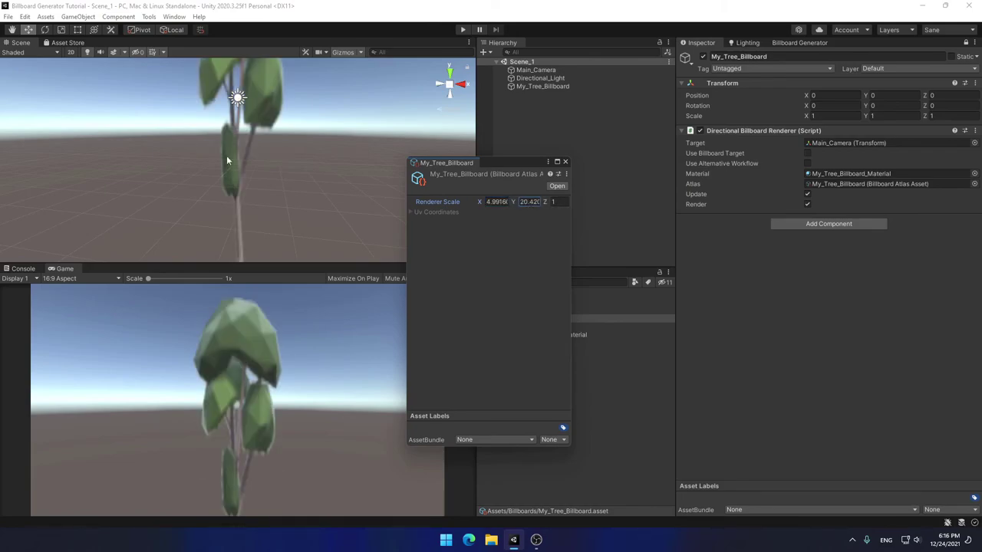
Set Renderer Scale X to exactly 13 and move the floating atlas window aside
left_click_drag(479, 205, 527, 211)
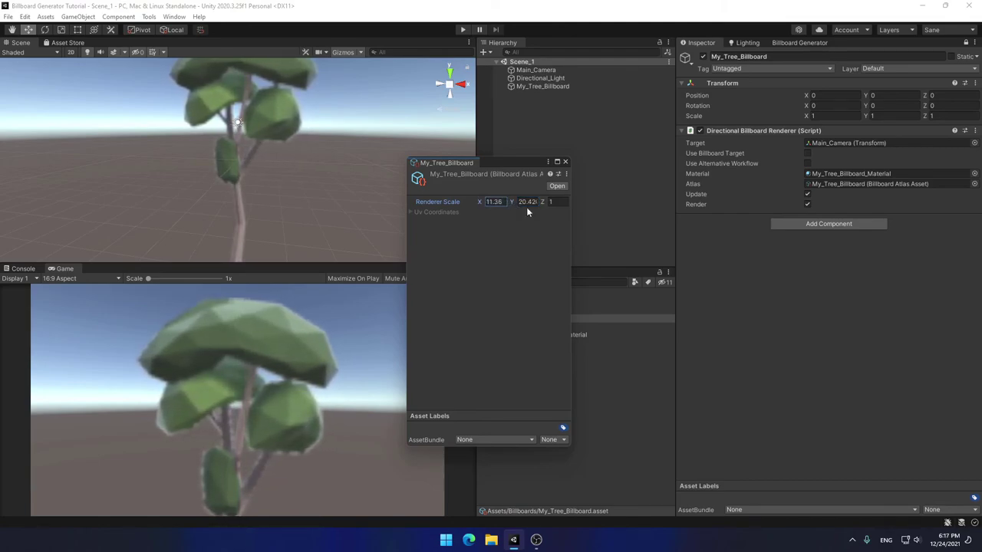
scroll(317, 164, "down", 4)
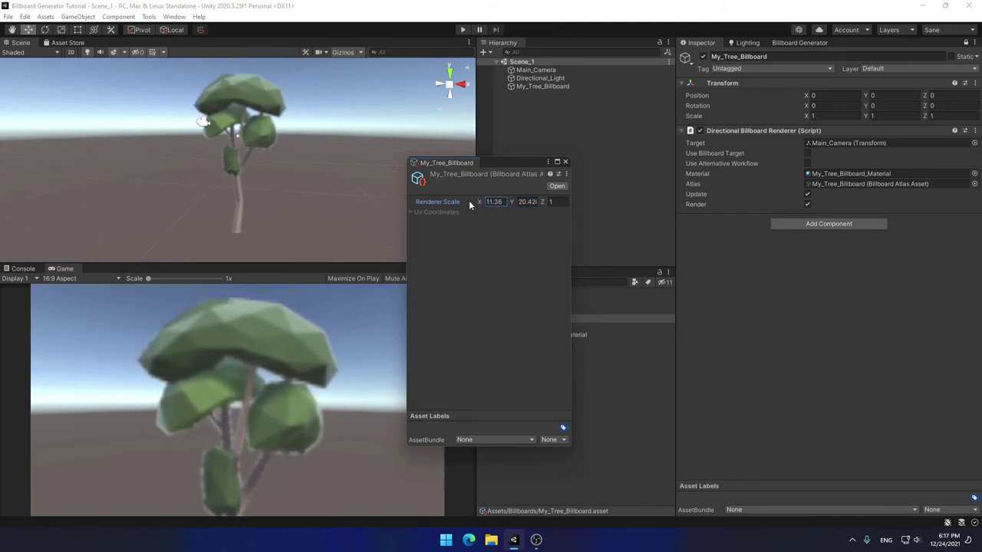
left_click_drag(482, 204, 502, 204)
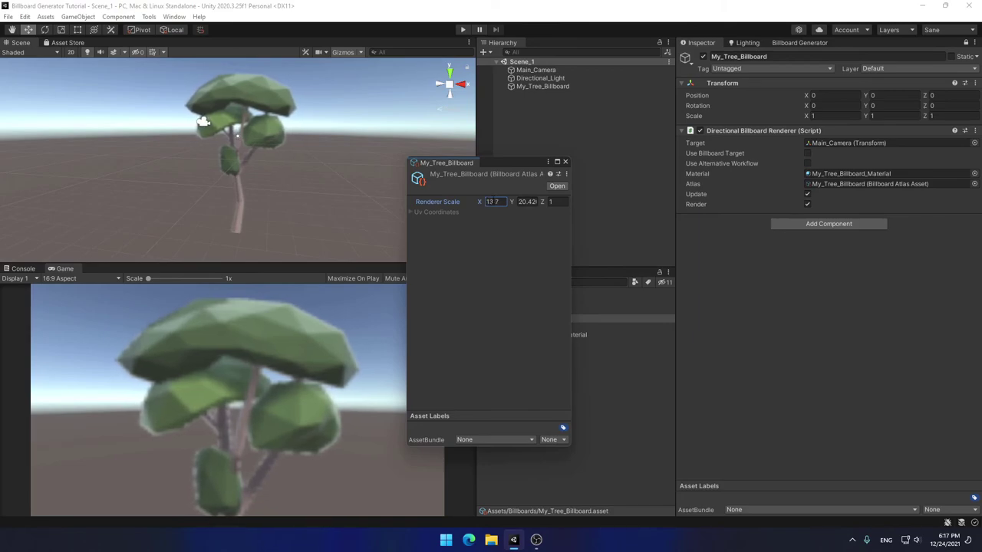
type("13")
key("Return")
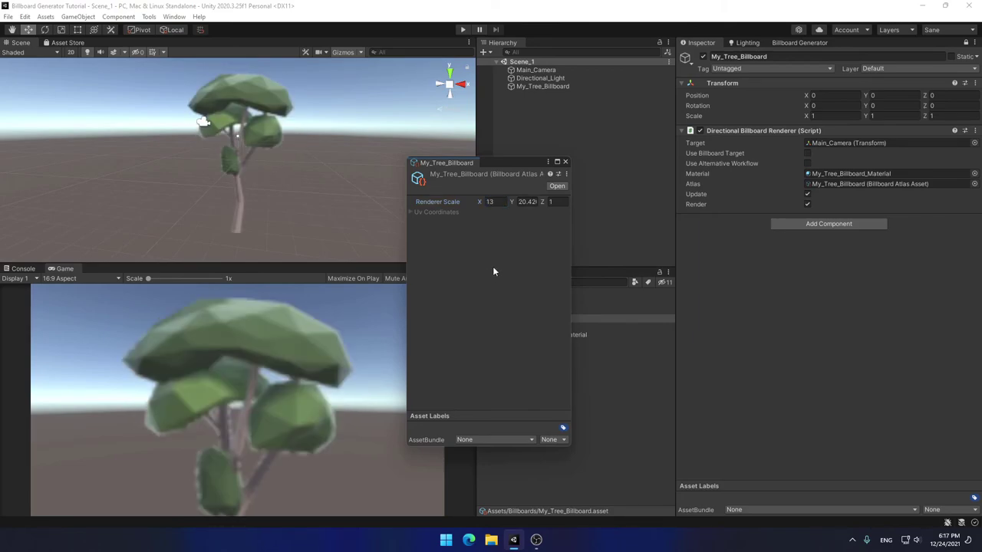
left_click_drag(495, 163, 463, 141)
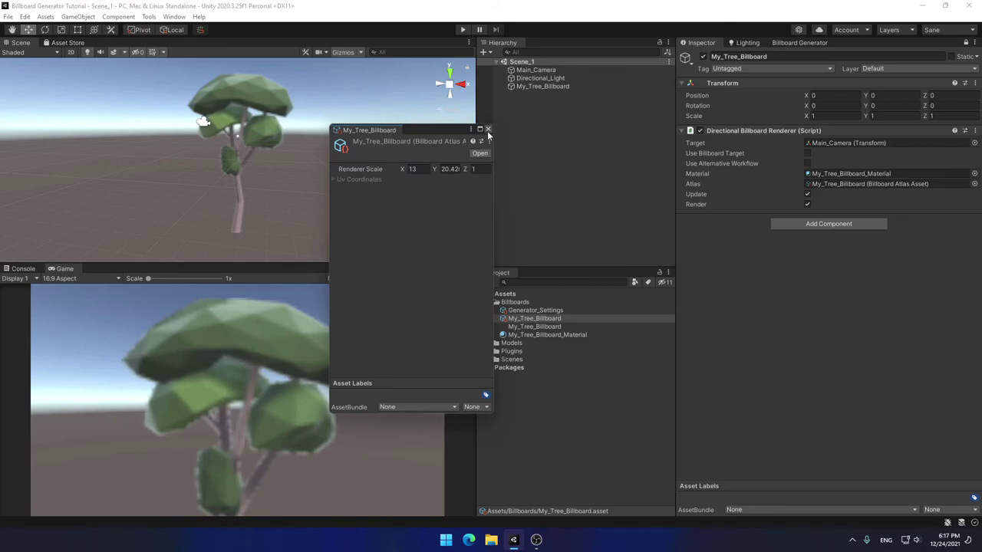
Close the atlas window, move My_Tree_Billboard back to Position Z 14.6, and save the scene
left_click(488, 129)
left_click(542, 86)
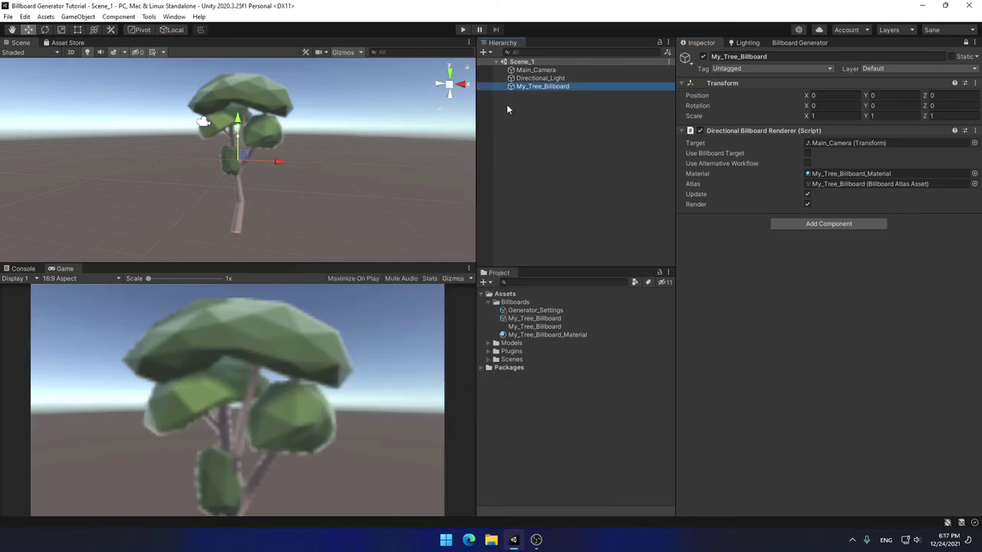
key("f")
left_click_drag(268, 156, 335, 132)
key("ctrl+s")
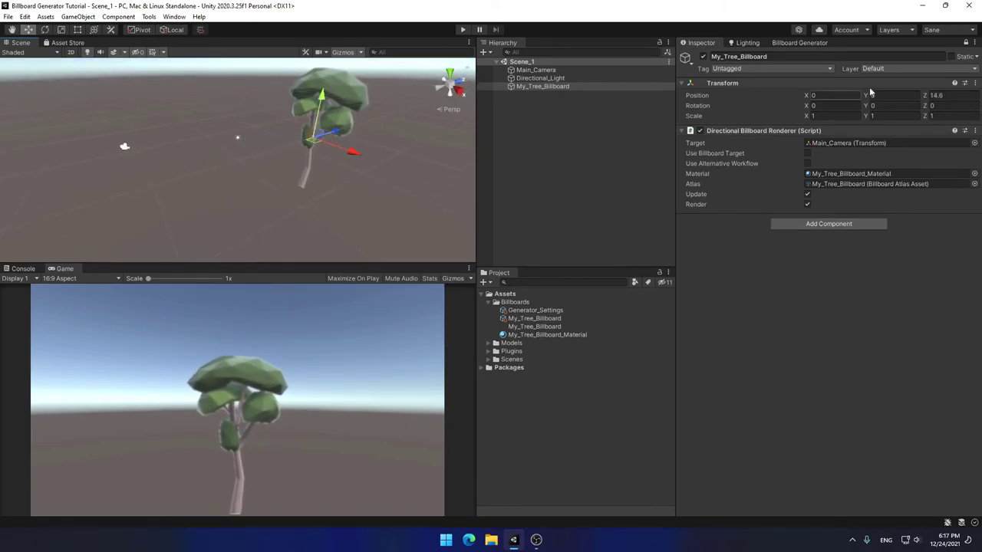
left_click(587, 159)
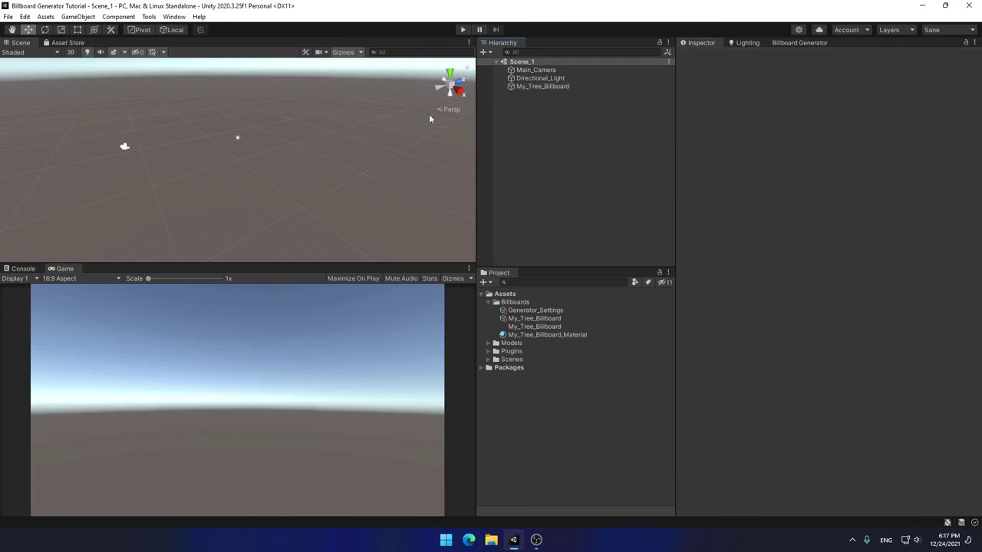
Enter play mode, move Main_Camera closer to the tree and turn it to about -41 Y rotation
left_click(461, 29)
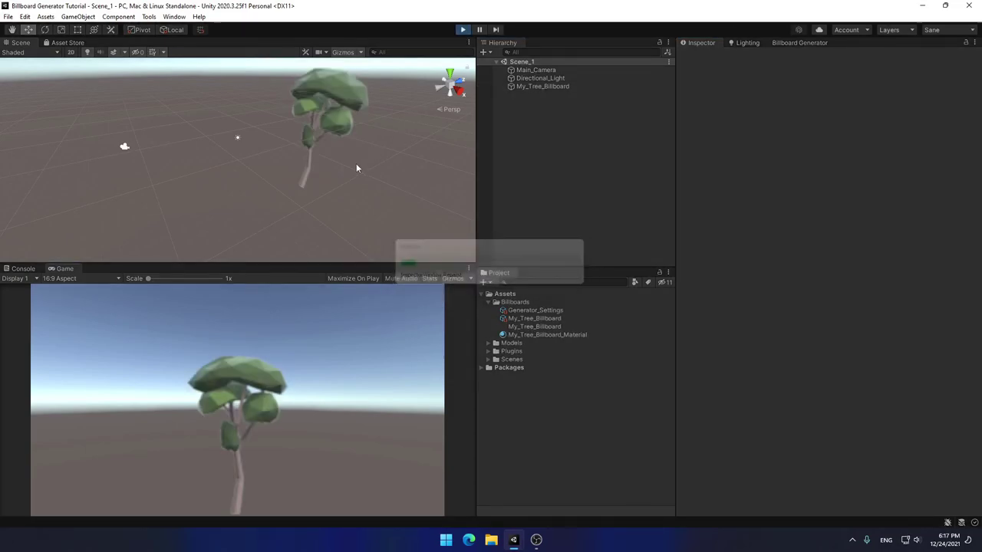
mouse_move(367, 151)
right_mouse_down()
mouse_move(399, 138)
mouse_move(414, 146)
mouse_move(370, 152)
right_mouse_up()
left_click(529, 70)
left_click_drag(125, 160, 315, 167)
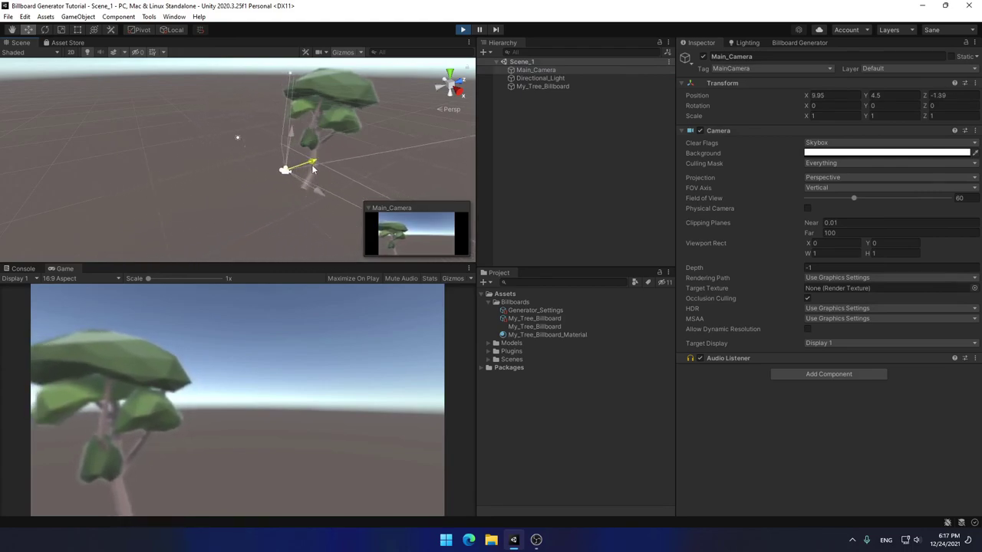
left_click(45, 30)
left_click_drag(261, 193, 362, 200)
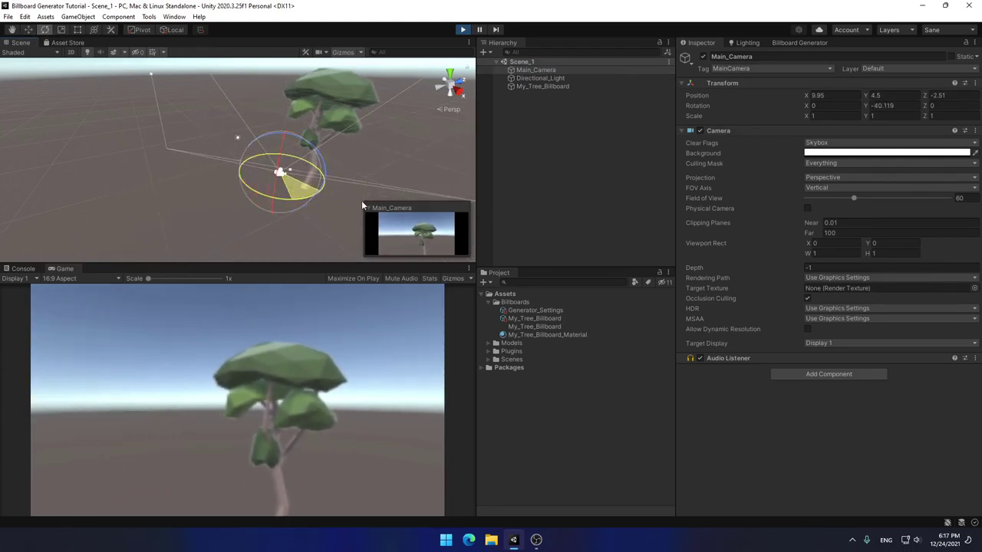
Place Main_Camera at X 9.81, Z -7.28 and show Stats in the Game view
key("w")
left_click_drag(286, 182, 208, 192)
middle_click_drag(208, 192, 267, 163)
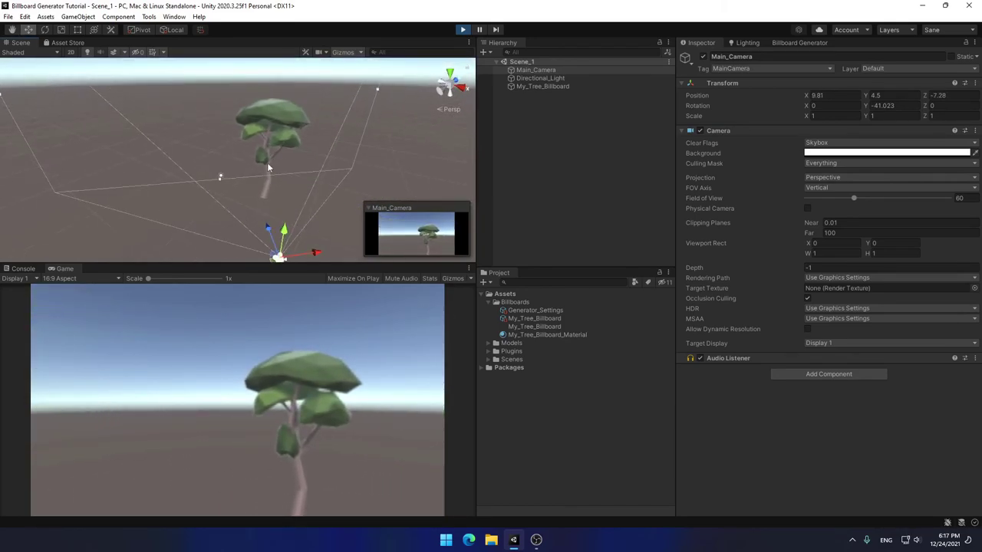
left_click_drag(267, 163, 312, 139, "alt")
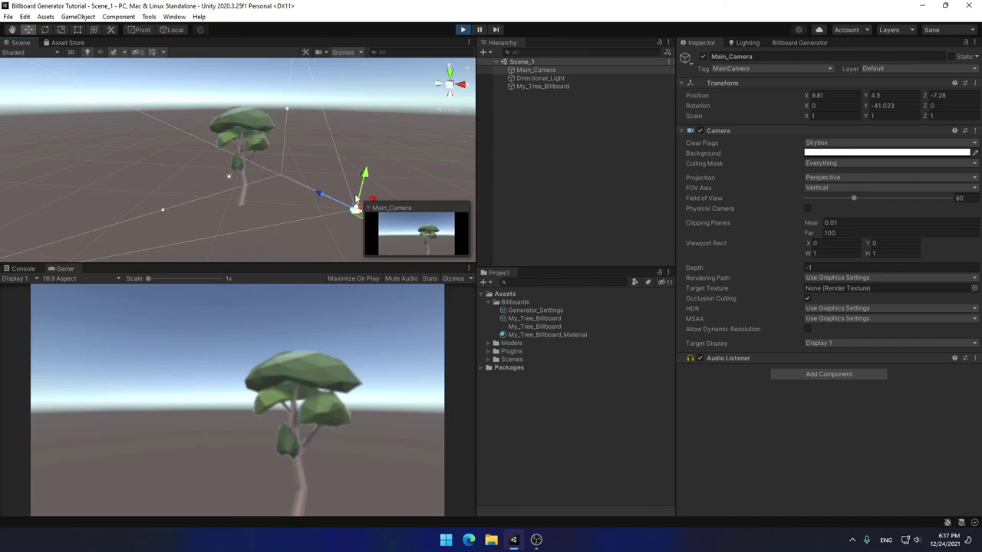
left_click(431, 280)
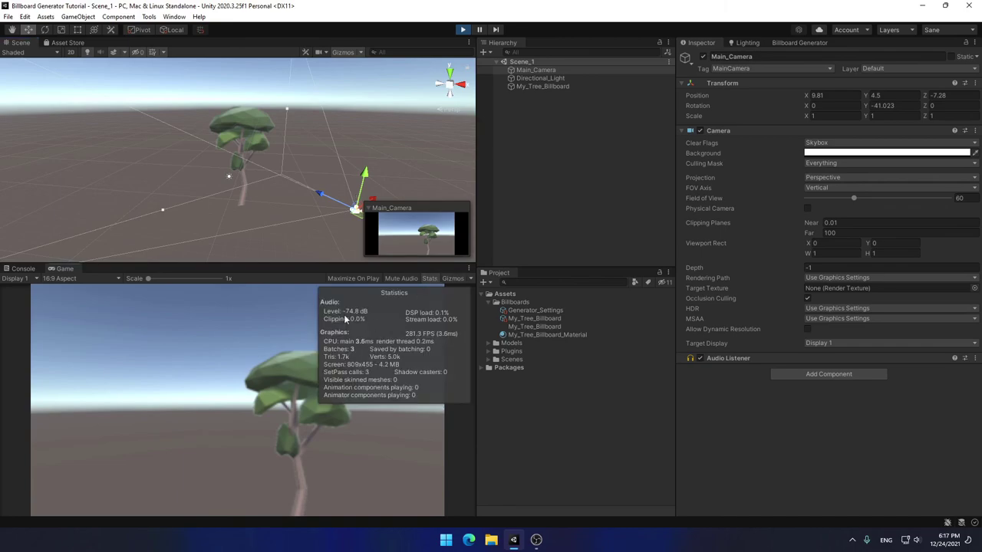
Stop play mode and open Project Settings docked beside the scene view
left_click(463, 29)
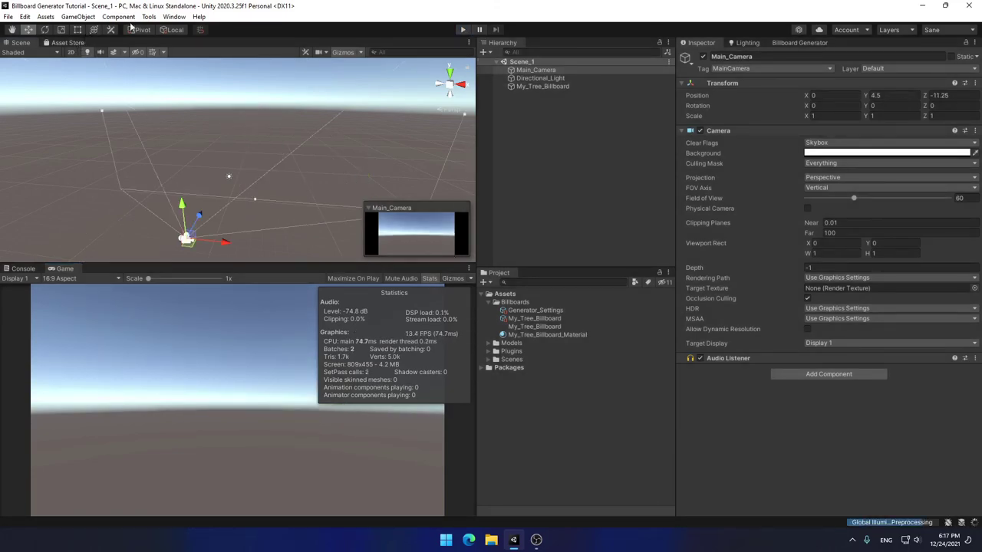
left_click(25, 16)
left_click(76, 326)
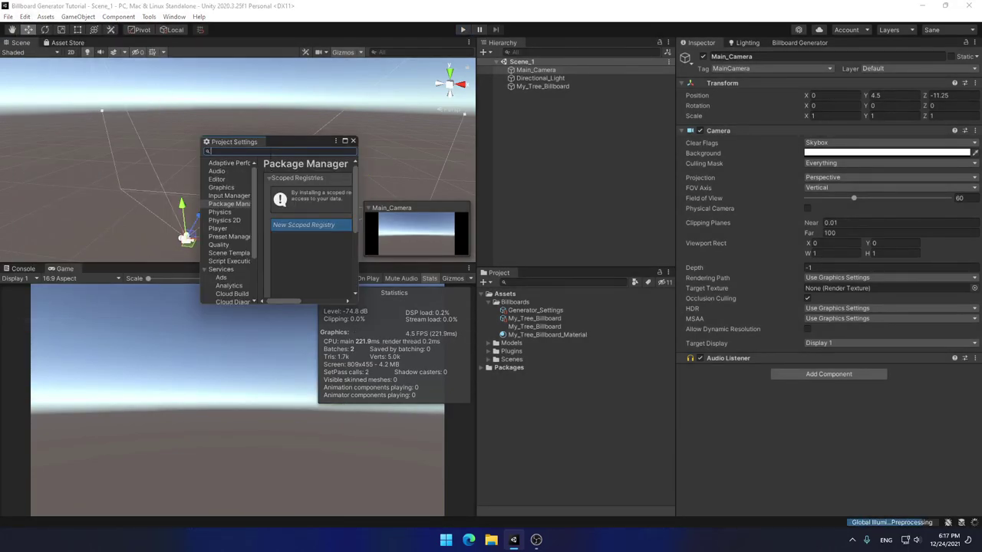
left_click_drag(220, 136, 187, 105)
Enable Dynamic Batching in the Player settings and close the Project Settings tab
left_click(23, 130)
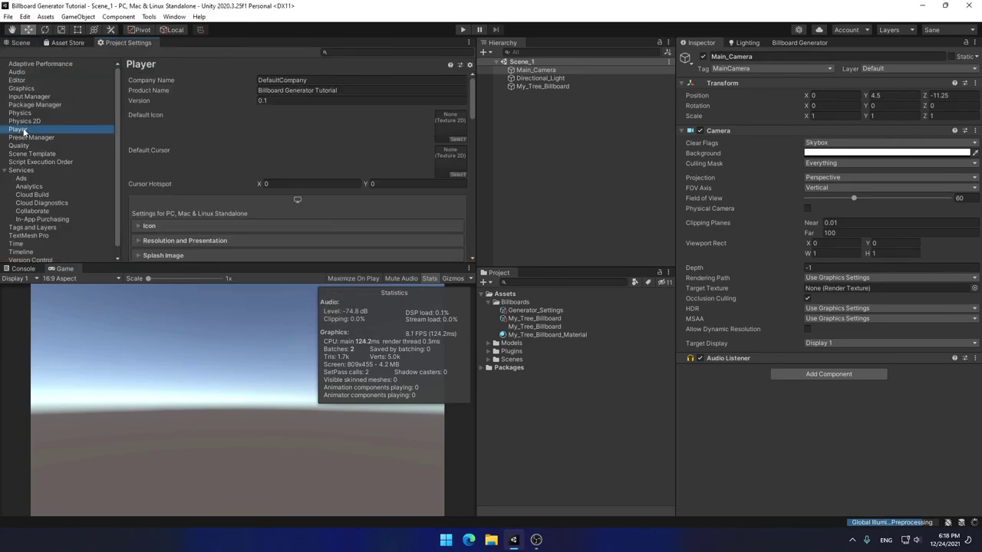
scroll(280, 143, "down", 10)
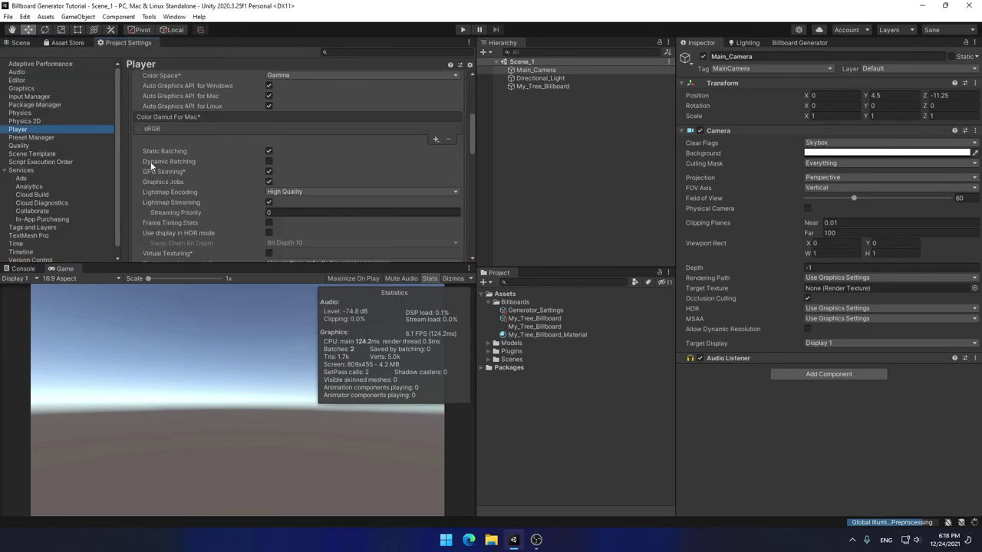
left_click(268, 162)
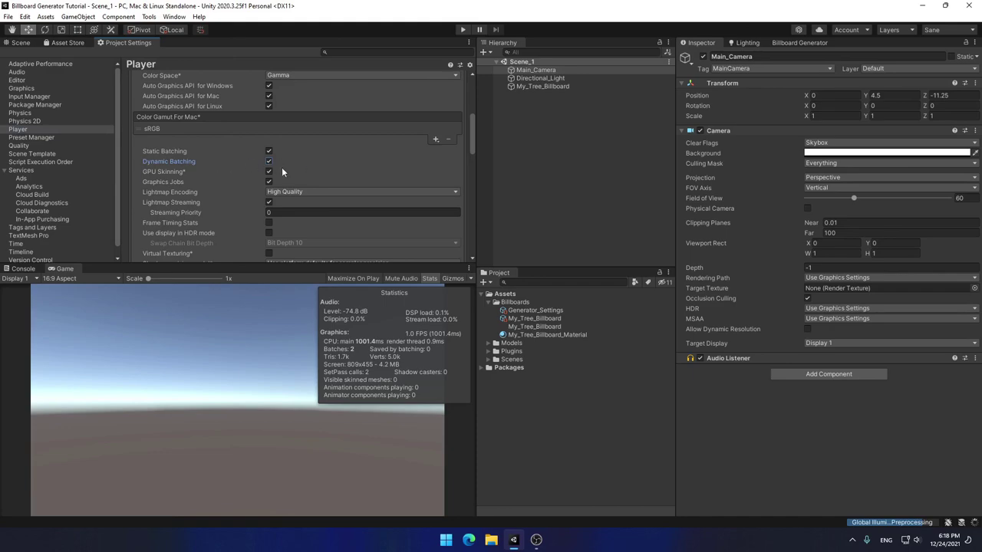
right_click(121, 44)
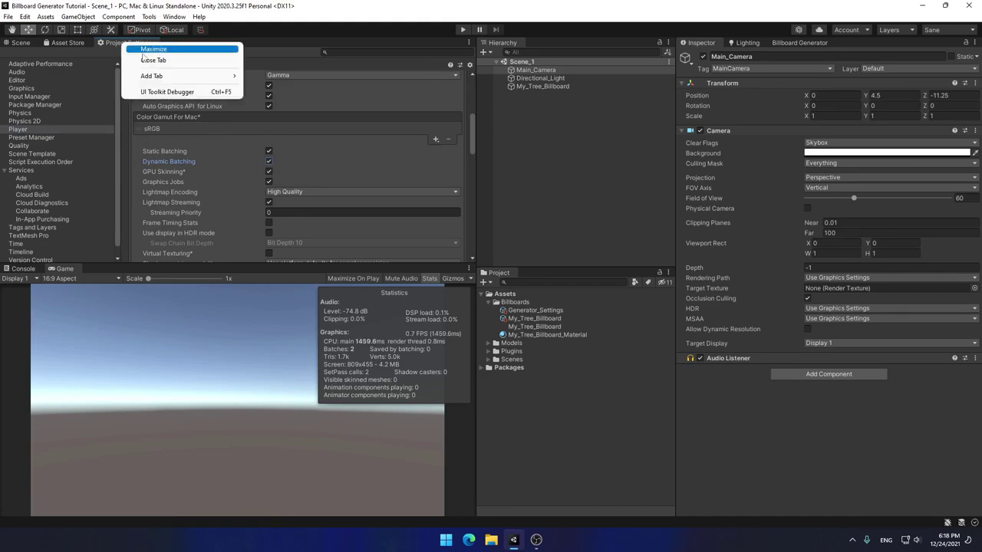
left_click(153, 59)
Duplicate My_Tree_Billboard twice over, spreading the copies along X to make four trees
double_click(536, 86)
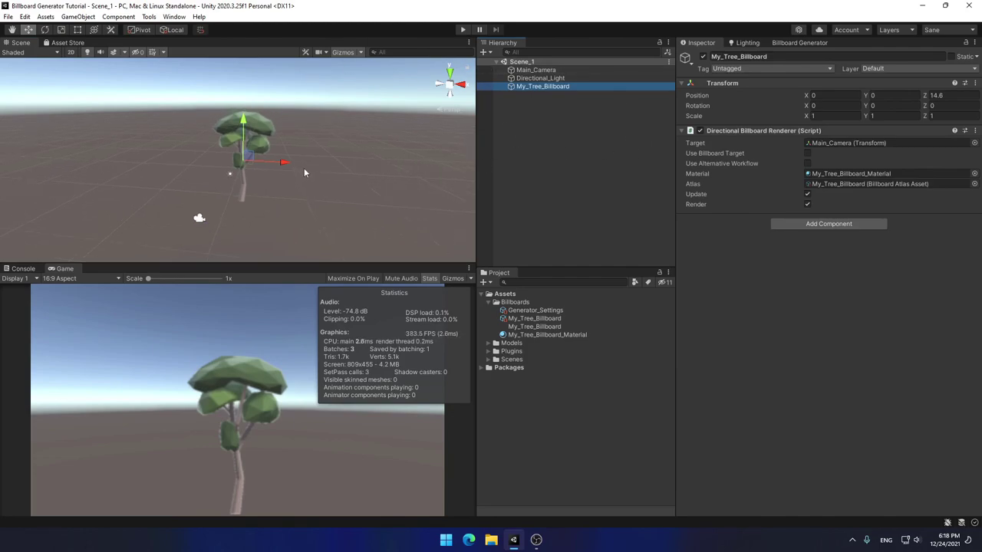
key("ctrl+d")
left_click_drag(284, 162, 335, 164)
left_click(580, 86, "ctrl")
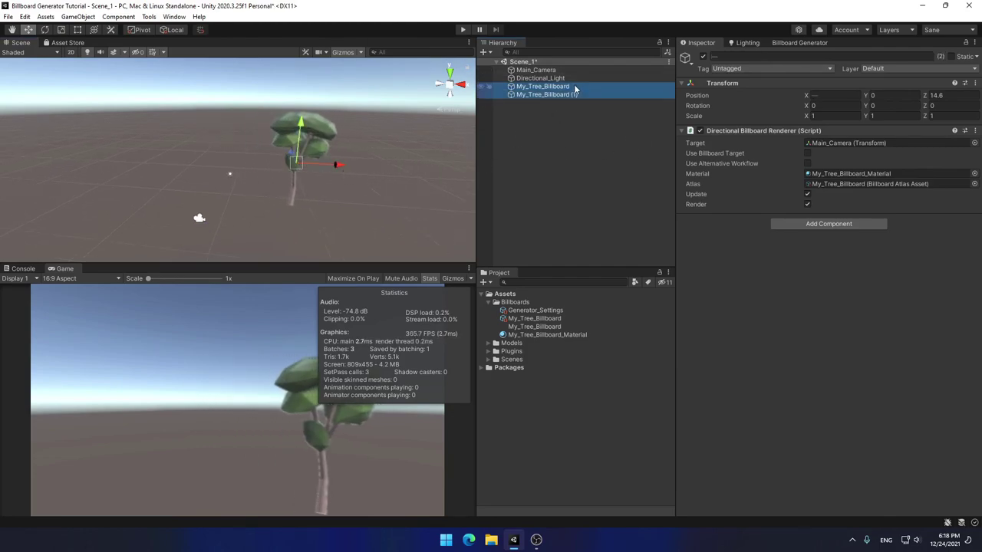
key("ctrl+d")
left_click_drag(285, 158, 195, 135)
Duplicate all four, then all eight trees, moving the new copies right to reach sixteen
left_click(568, 87, "shift")
key("ctrl+d")
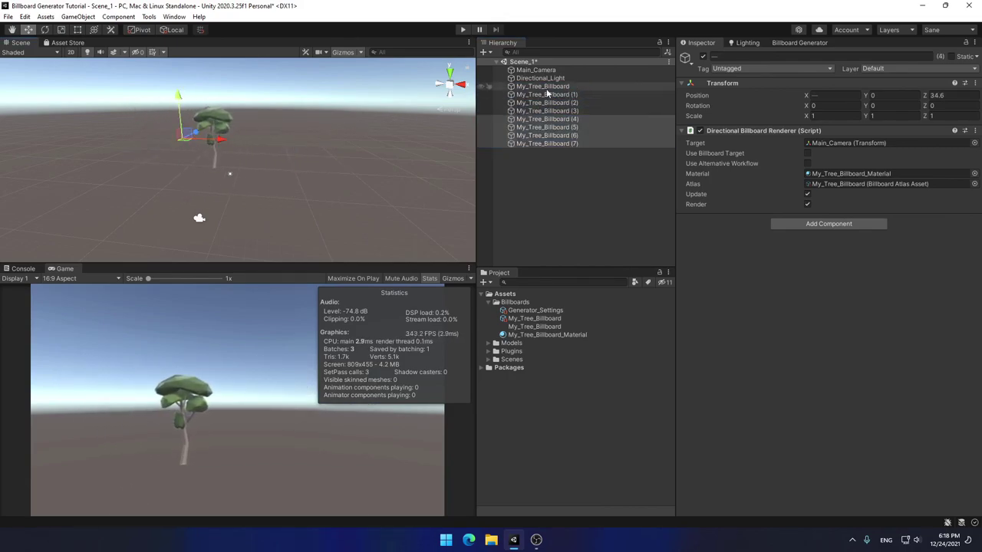
left_click(553, 86, "shift")
key("ctrl+d")
left_click_drag(286, 156, 390, 201)
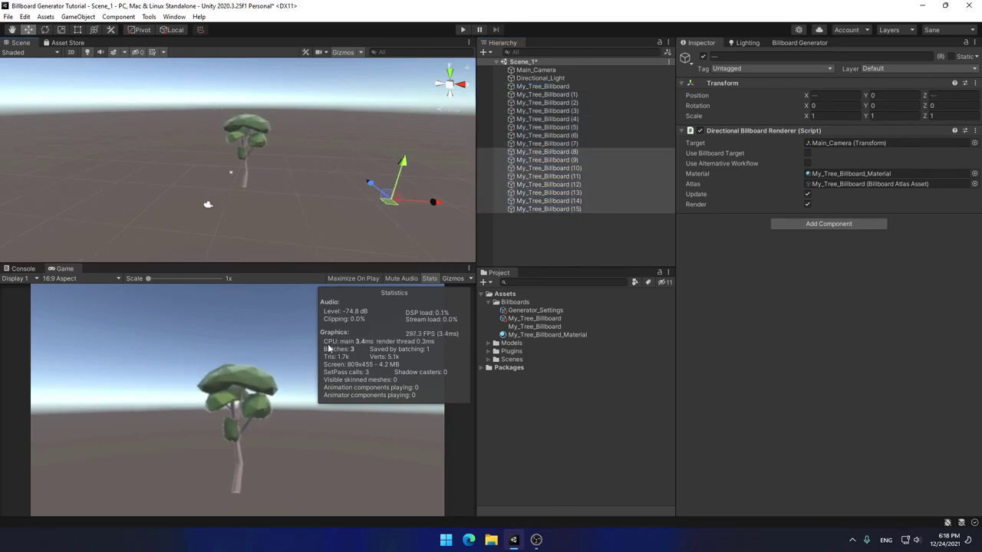
left_click(462, 29)
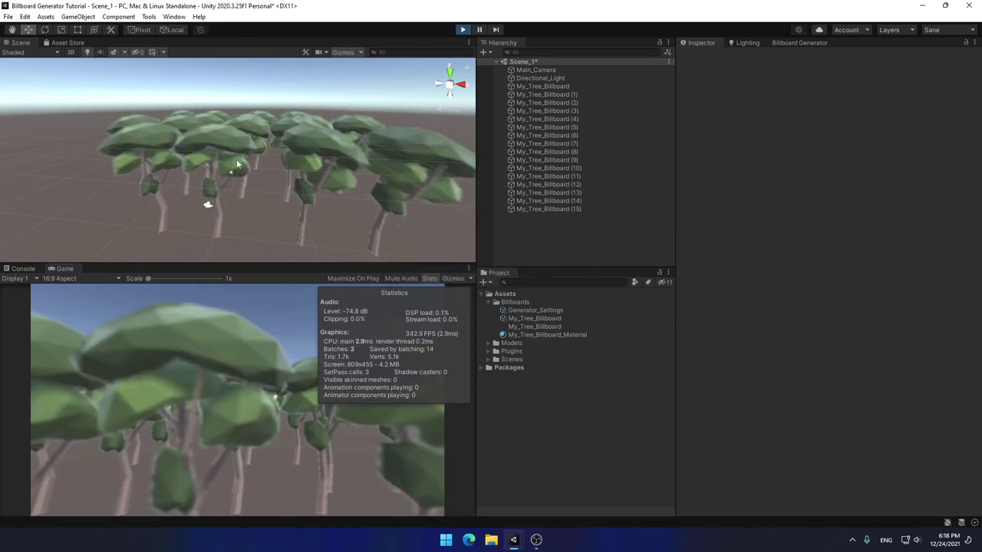
scroll(338, 215, "down", 3)
left_click(212, 192)
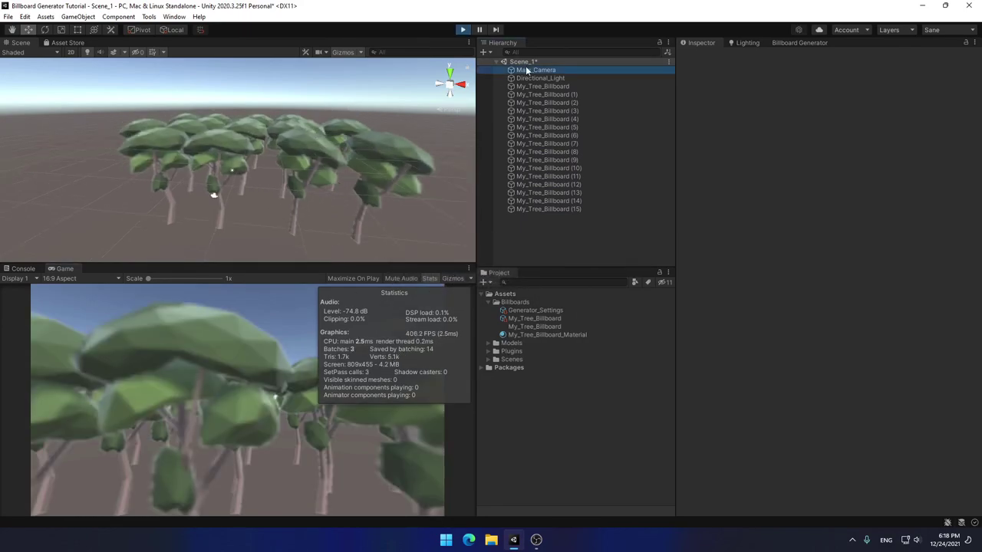
left_click_drag(206, 138, 315, 73)
left_click_drag(314, 73, 176, 220, "alt")
key("ctrl+z")
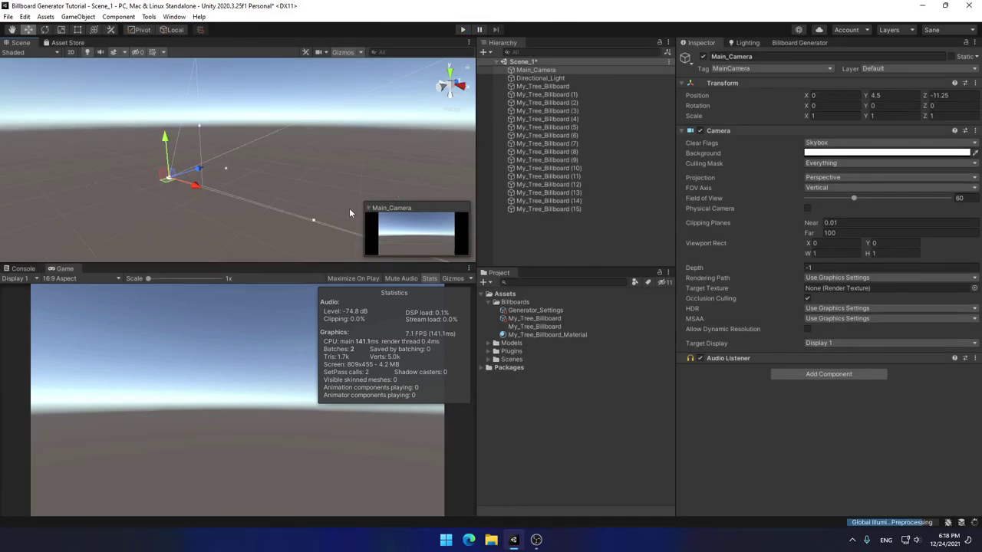